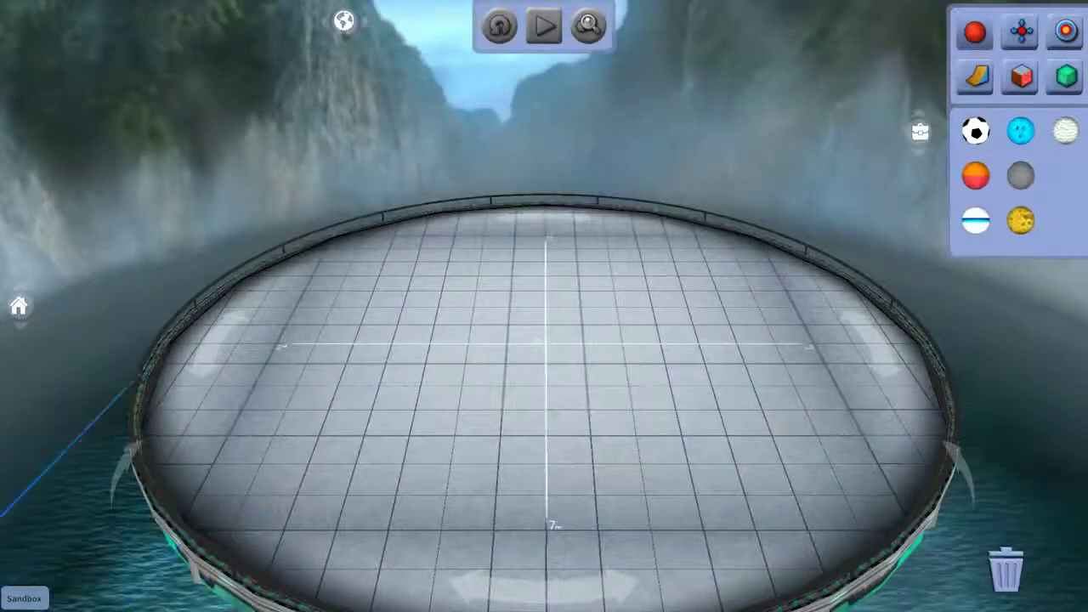
# - Look through the available object categories, including forces, ramps, materials, balls, blocks and targets, and the selectable planets
pyautogui.moveTo(22, 314)
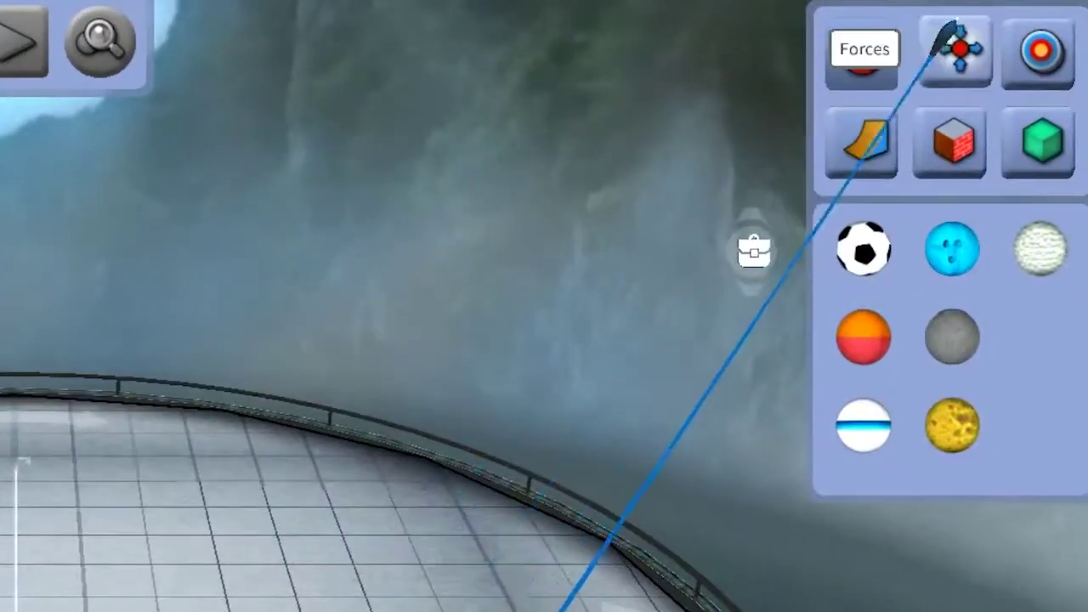
pyautogui.click(943, 47)
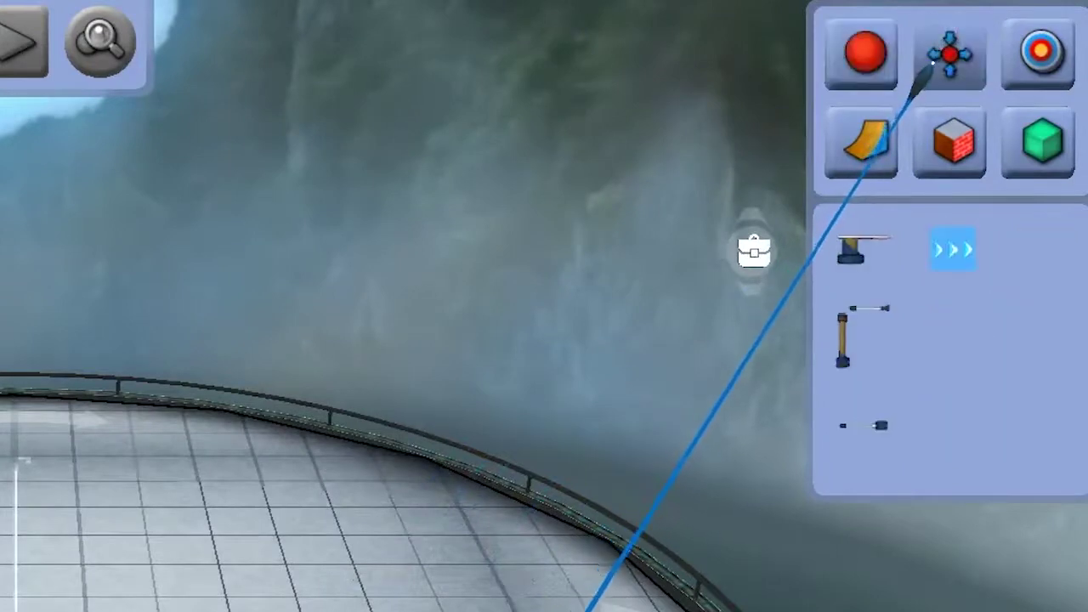
pyautogui.click(857, 146)
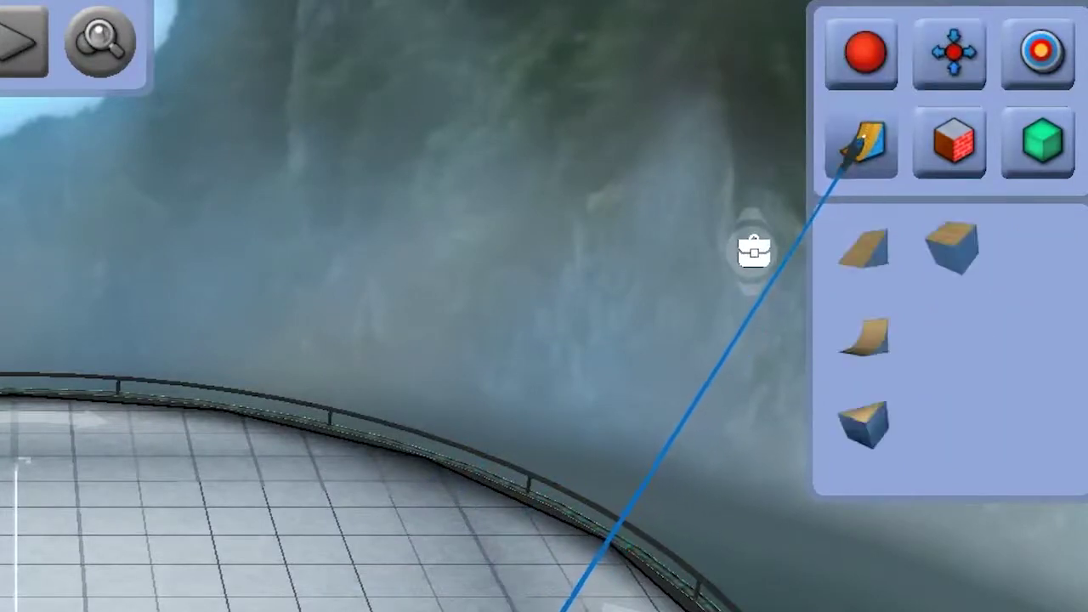
pyautogui.click(948, 146)
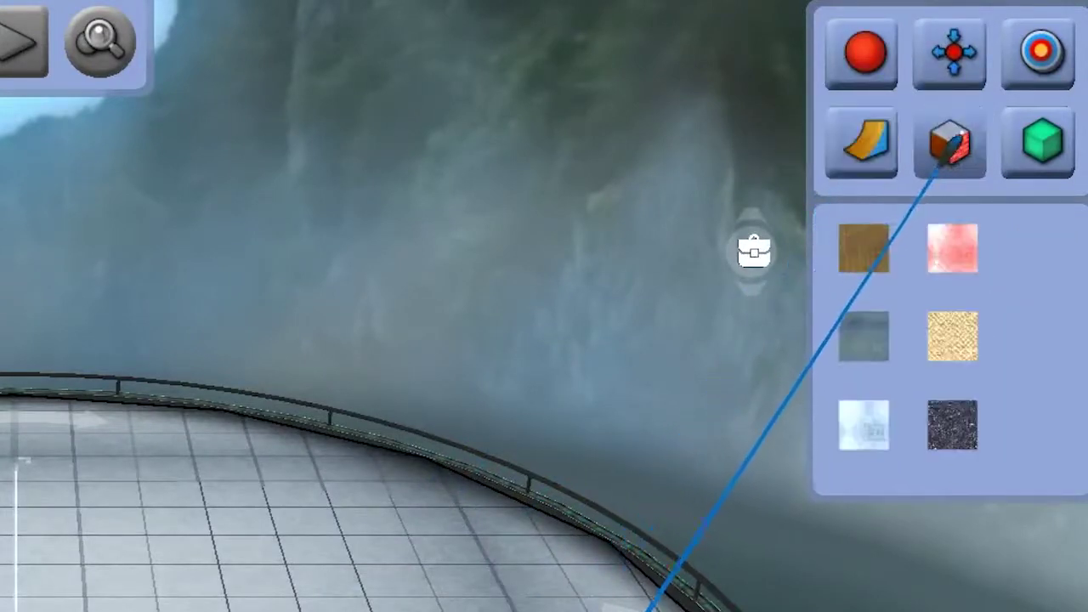
pyautogui.click(861, 54)
pyautogui.click(1039, 146)
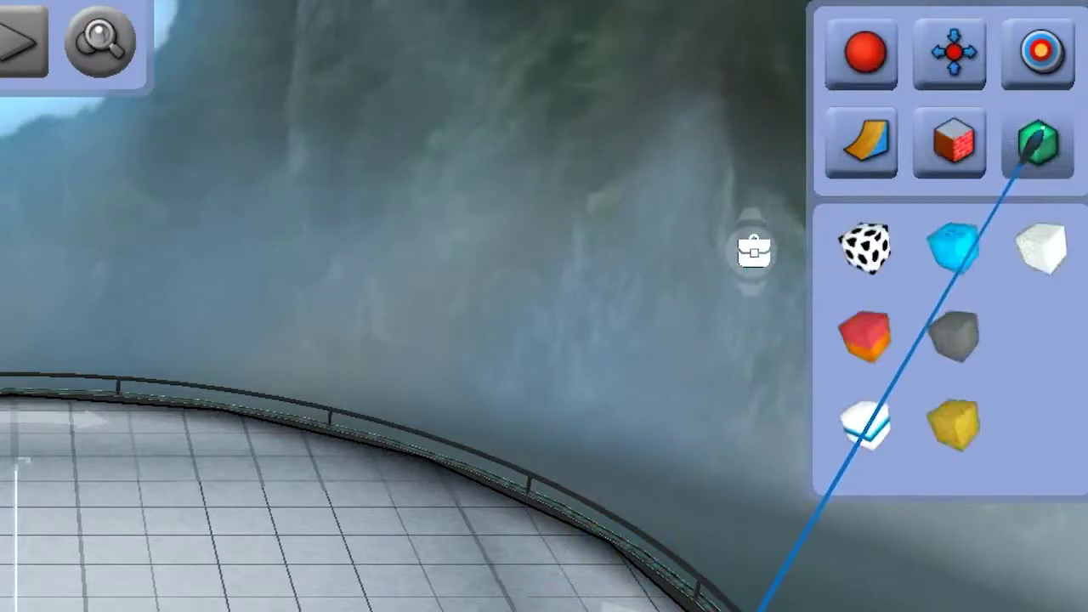
pyautogui.click(1042, 52)
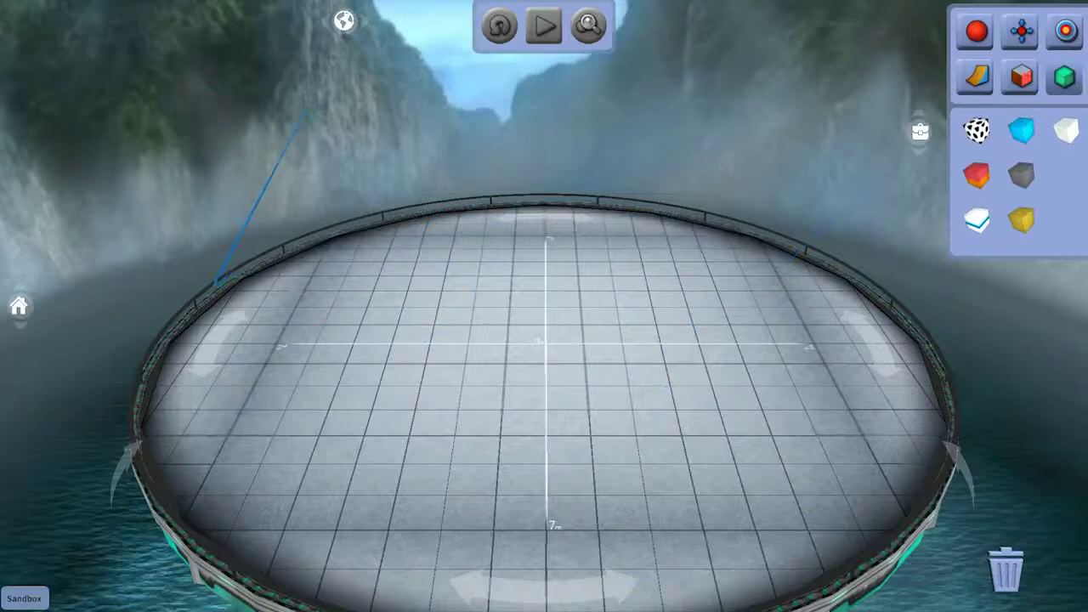
pyautogui.click(344, 21)
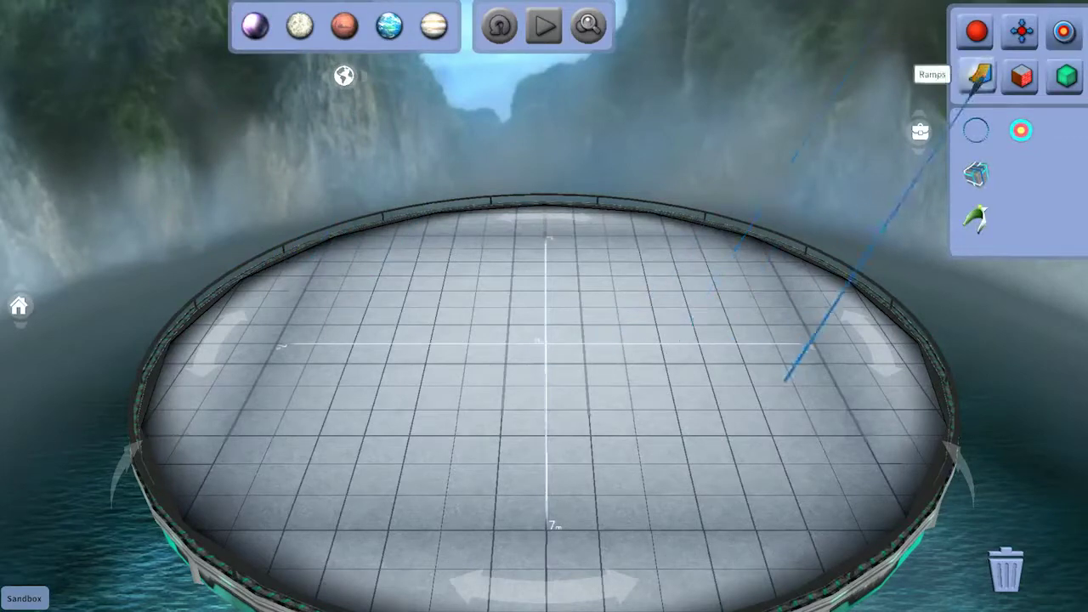
# - Place a curved ramp with a height of about 2.5 m on the platform's right half, with its low end facing the center
pyautogui.click(980, 76)
pyautogui.moveTo(965, 193); pyautogui.dragTo(489, 332)
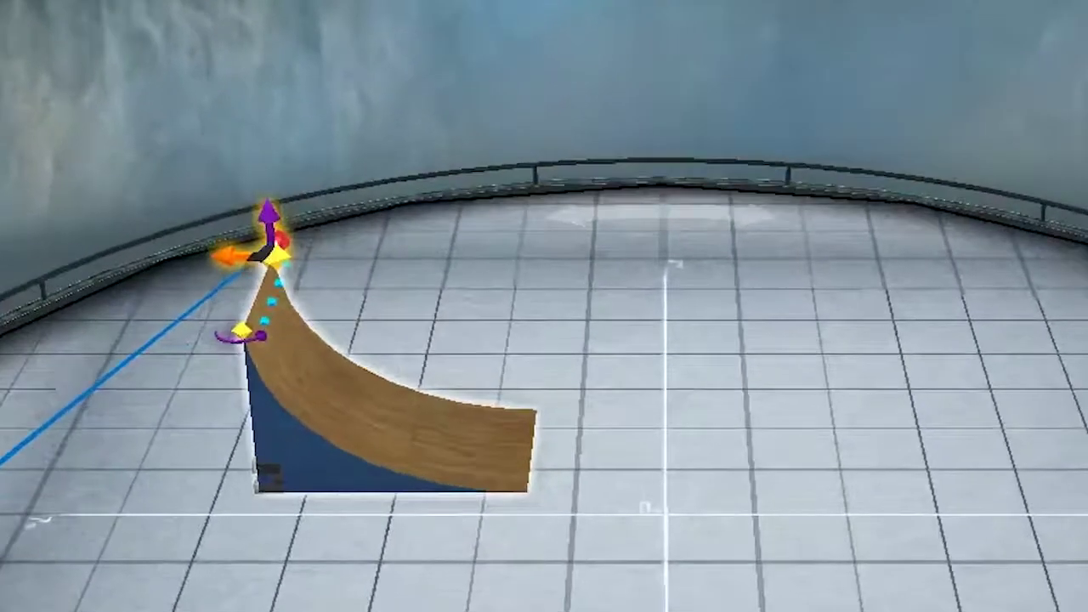
pyautogui.moveTo(259, 254); pyautogui.dragTo(225, 214)
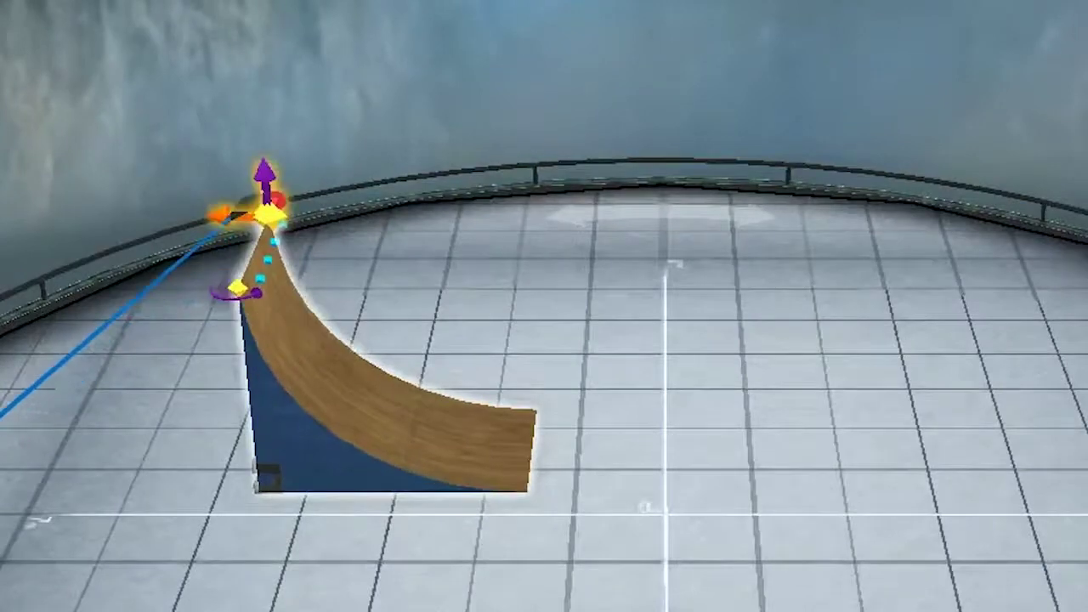
pyautogui.moveTo(223, 301); pyautogui.dragTo(875, 274)
pyautogui.moveTo(671, 523); pyautogui.dragTo(719, 411)
pyautogui.moveTo(638, 351); pyautogui.dragTo(844, 373)
# - Place a force area on the left half of the platform, directed toward the center, and set its force to about 78 N
pyautogui.click(978, 30)
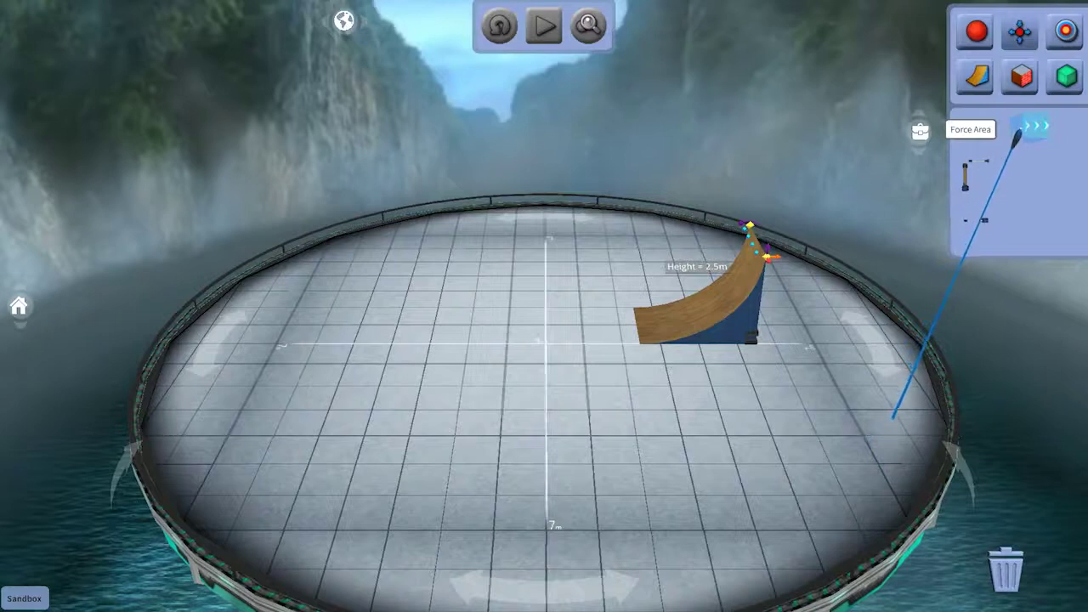
pyautogui.moveTo(1019, 127); pyautogui.dragTo(340, 376)
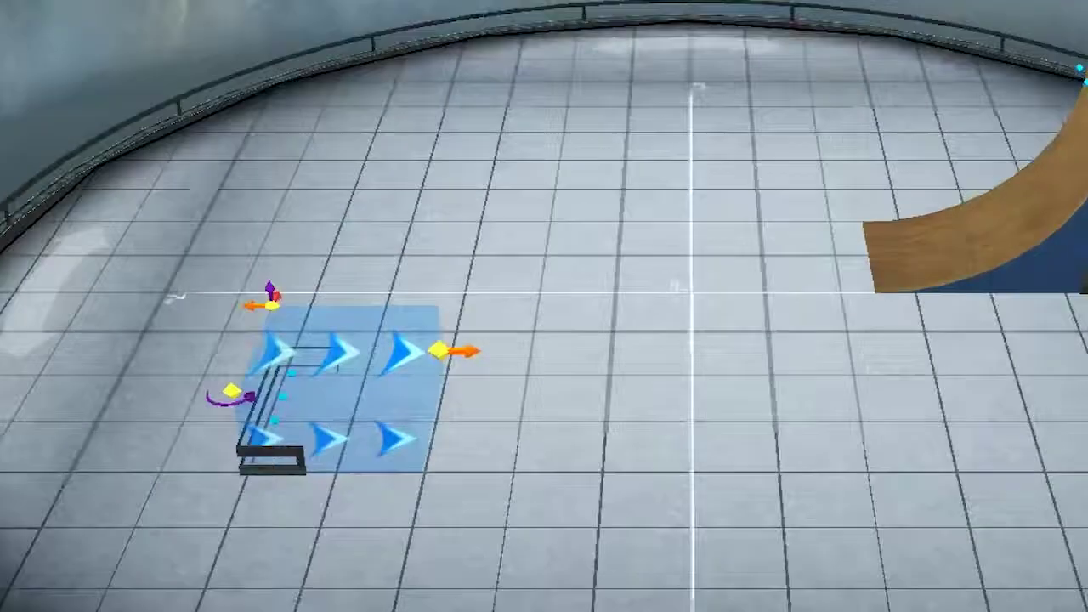
pyautogui.moveTo(439, 350); pyautogui.dragTo(191, 375)
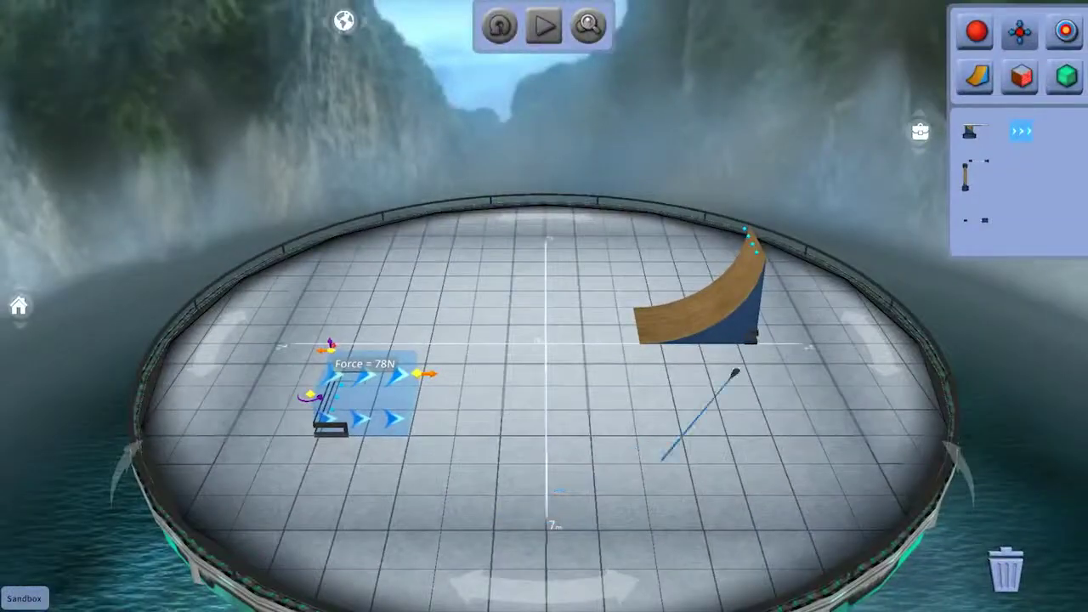
# - Place a zBall at the start of the force area and set its mass to 7.0 kg
pyautogui.click(971, 41)
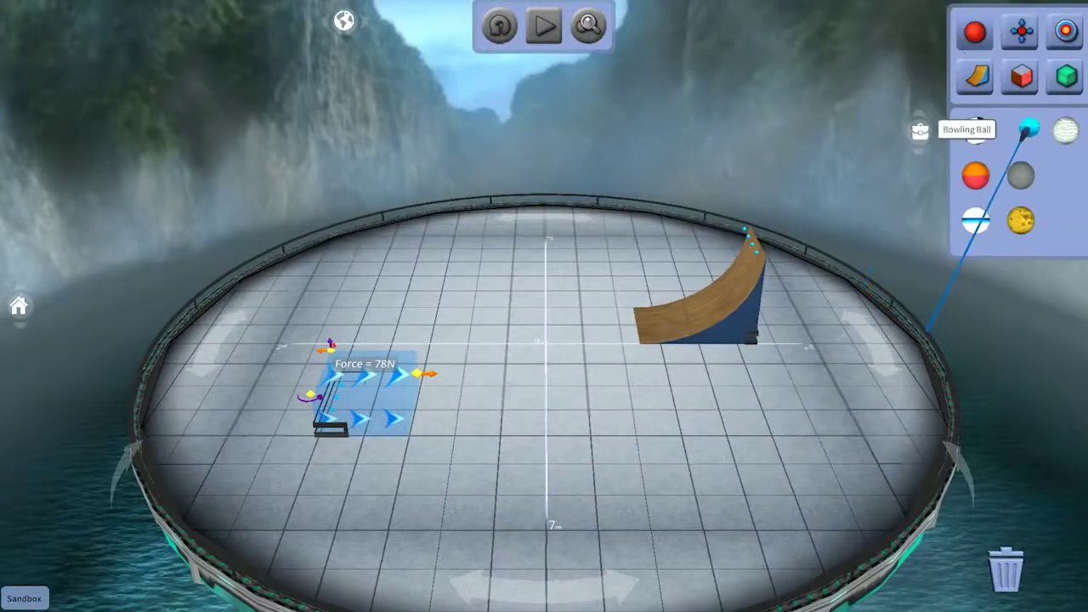
pyautogui.click(983, 221)
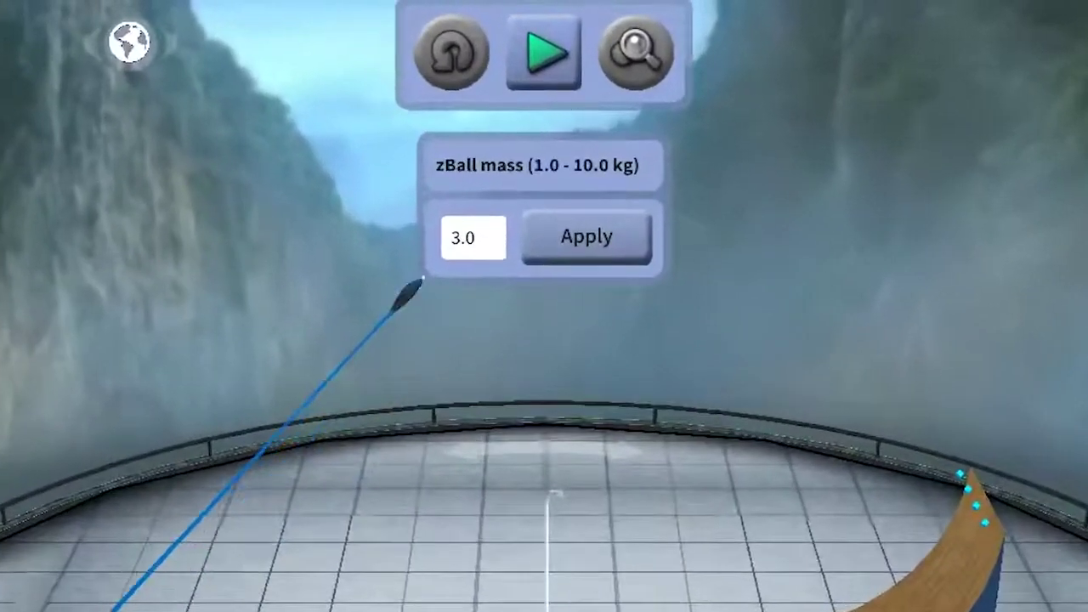
pyautogui.click(476, 182)
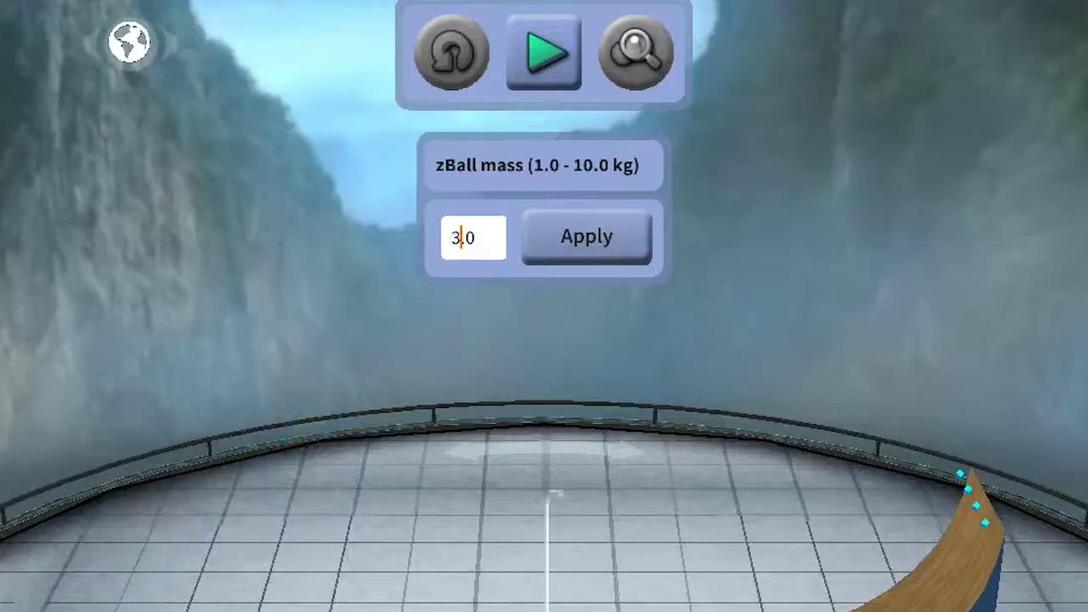
pyautogui.write('7')
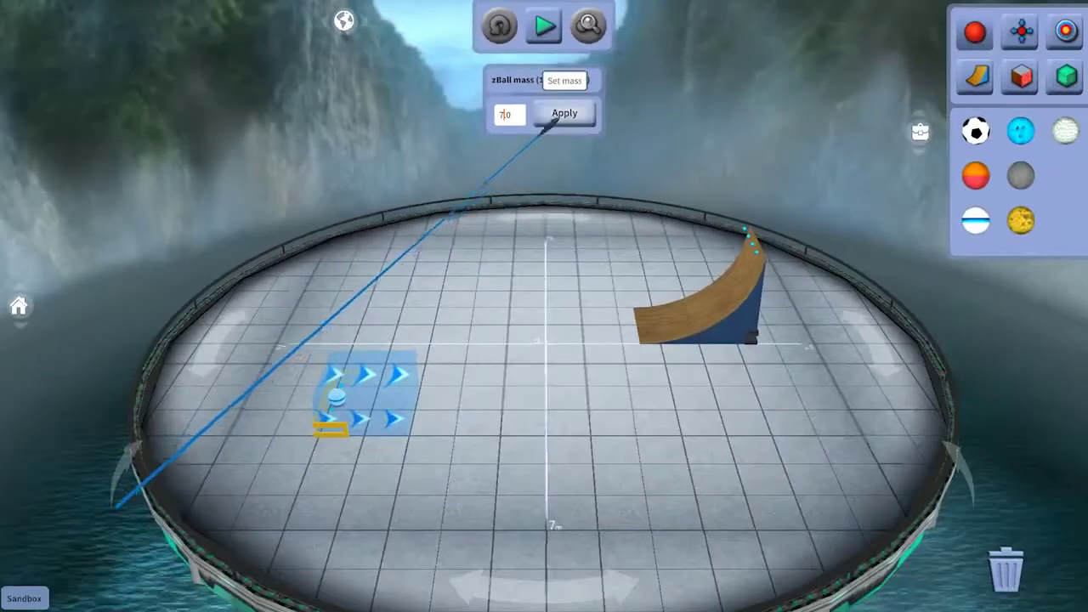
pyautogui.click(555, 117)
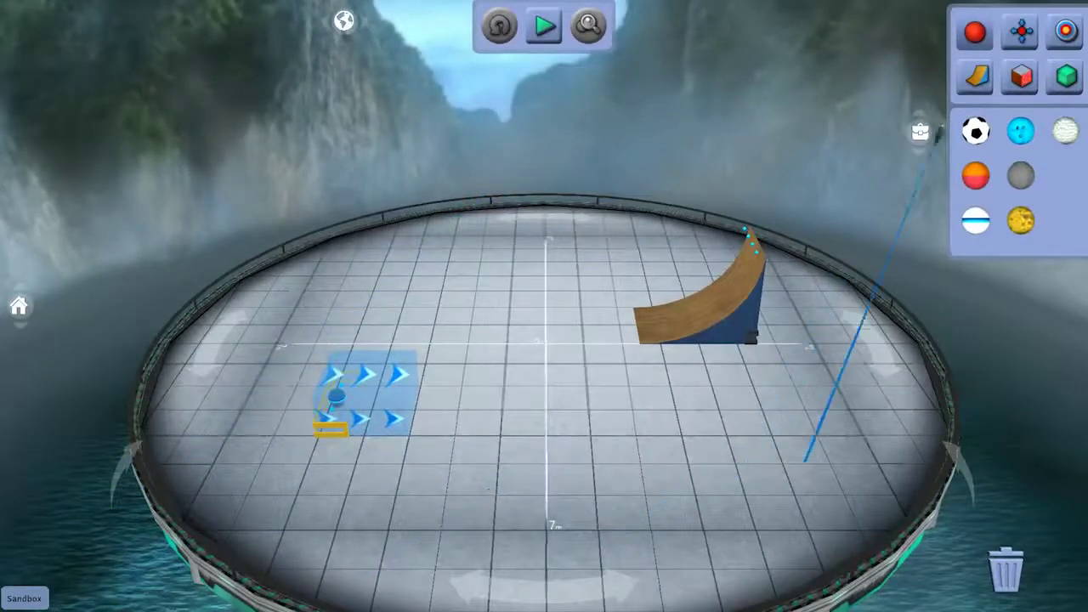
# - Place a zBlock beside the zBall in the force area and set its mass to 7.0 kg
pyautogui.click(1063, 79)
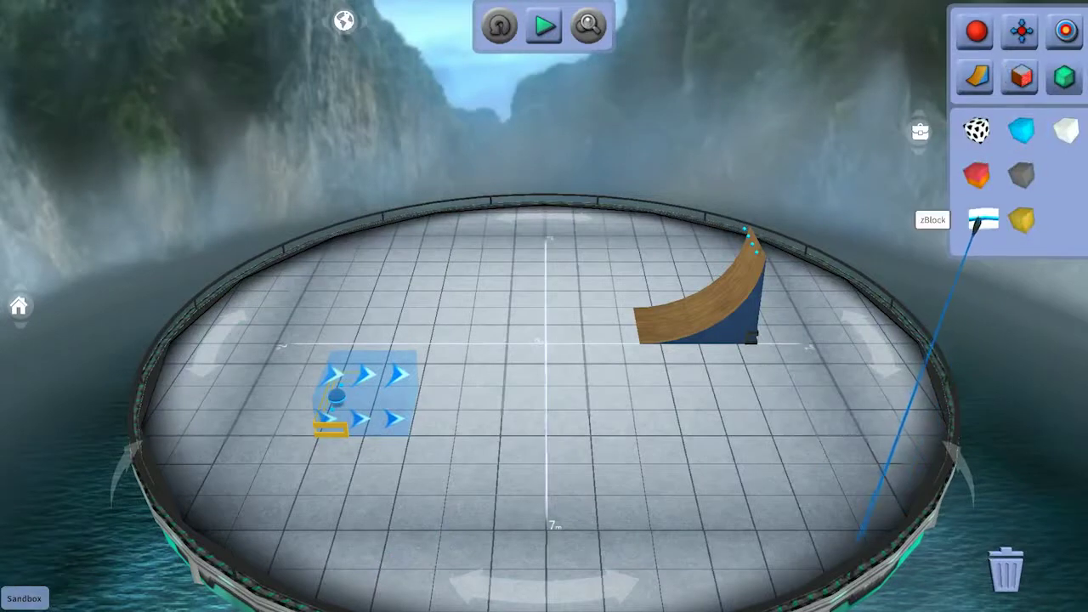
pyautogui.click(980, 221)
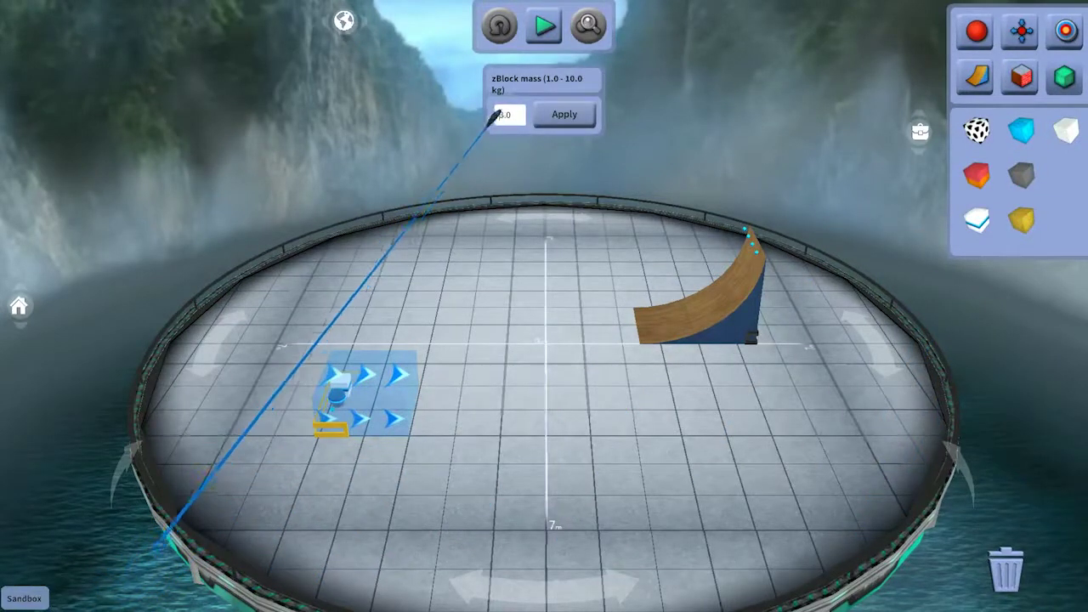
pyautogui.press('Delete')
pyautogui.write('7')
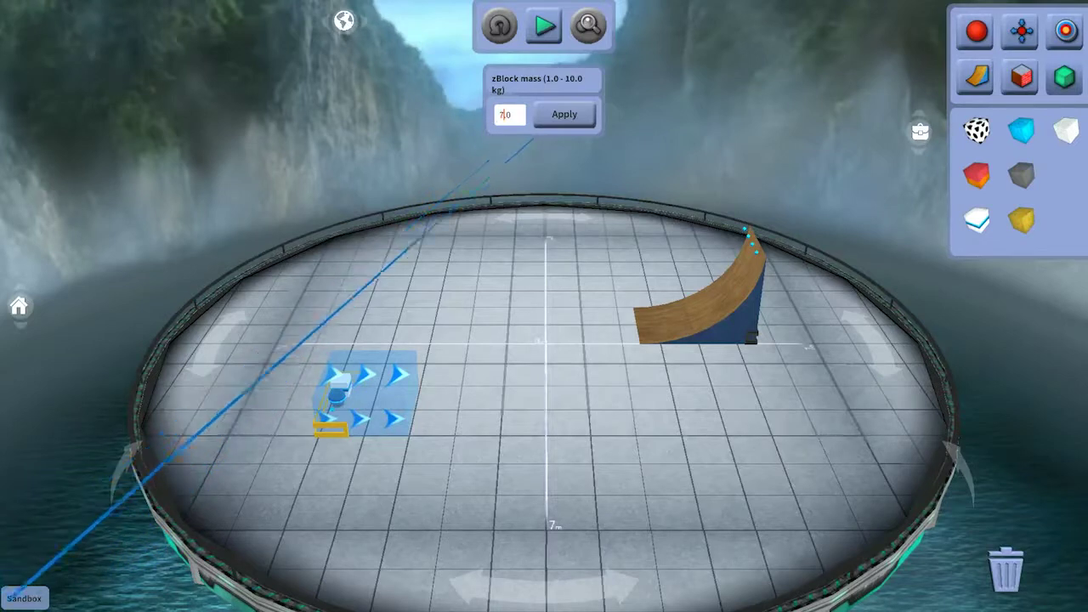
pyautogui.click(562, 115)
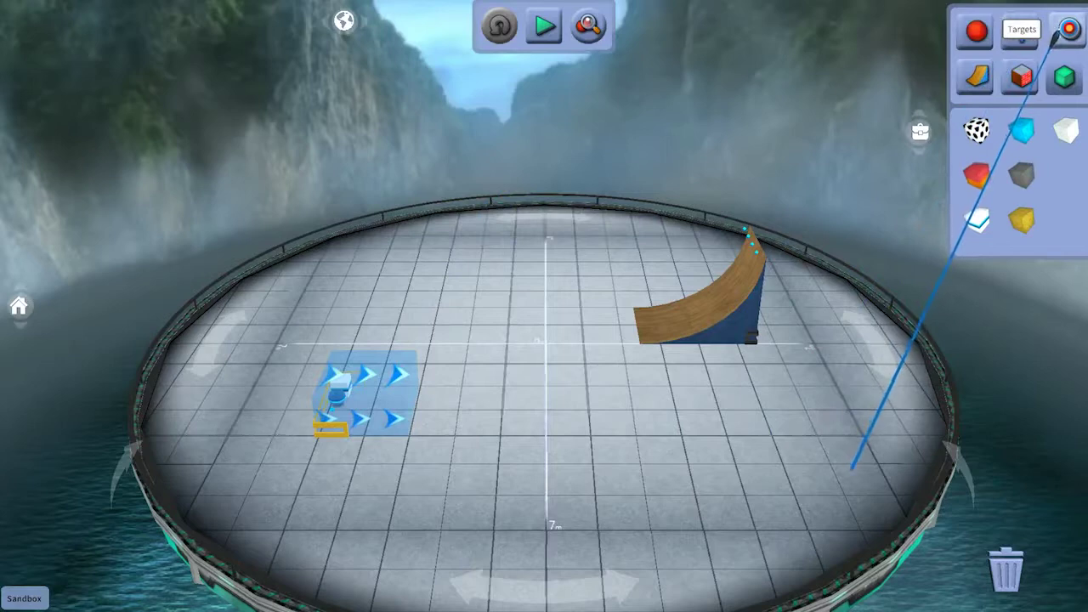
# - Place a hoop, a bullseye target, the green claw-shaped target and two stacked zBoxes around the middle of the platform
pyautogui.click(1069, 30)
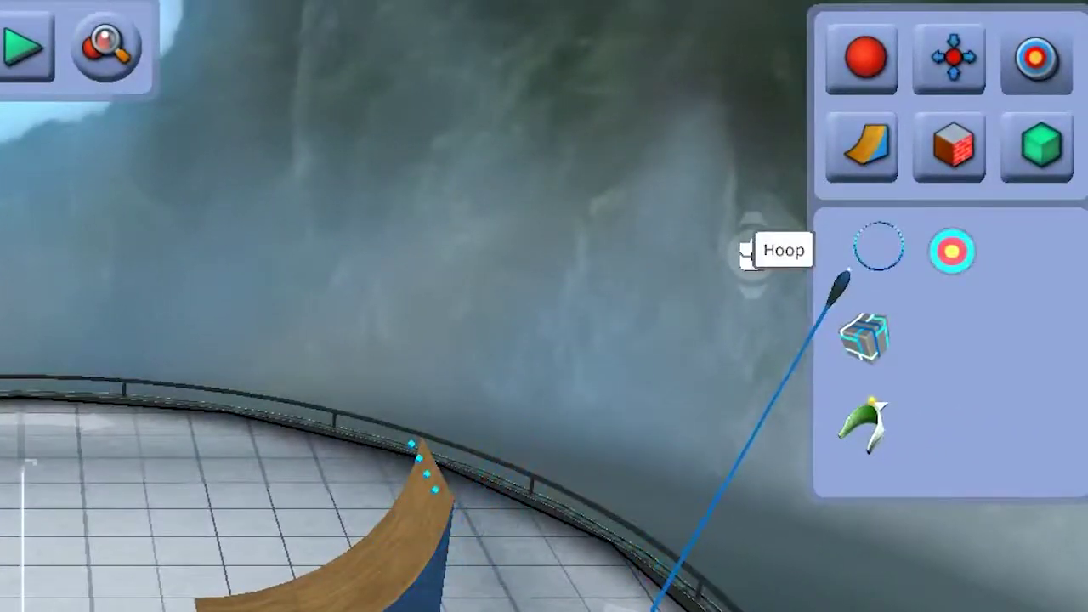
pyautogui.moveTo(878, 247); pyautogui.dragTo(46, 499)
pyautogui.moveTo(952, 251); pyautogui.dragTo(491, 277)
pyautogui.moveTo(864, 424); pyautogui.dragTo(566, 402)
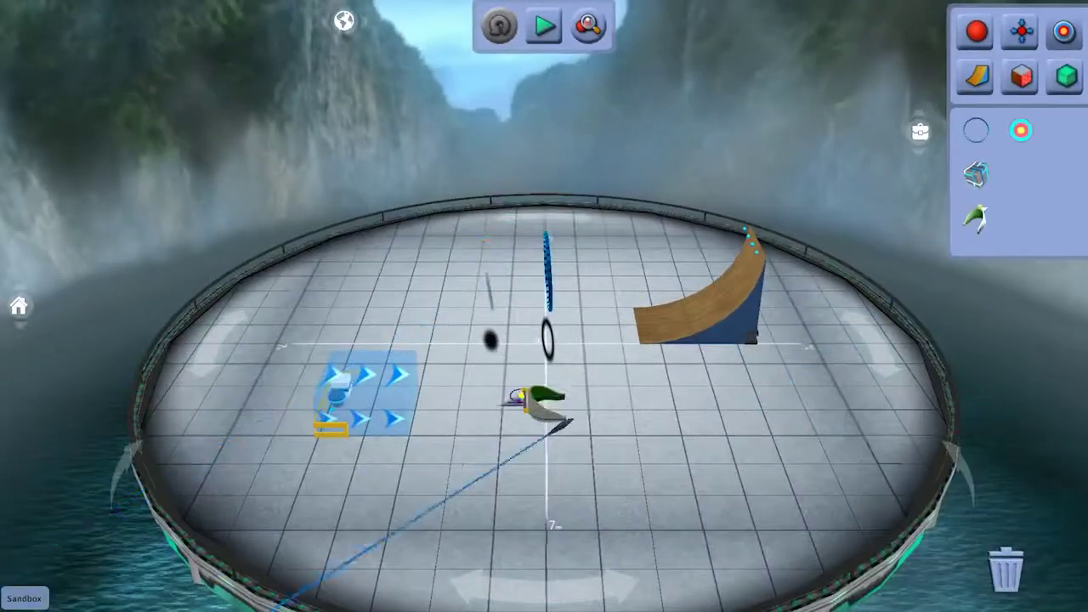
pyautogui.moveTo(977, 174); pyautogui.dragTo(518, 406)
pyautogui.moveTo(977, 174); pyautogui.dragTo(521, 379)
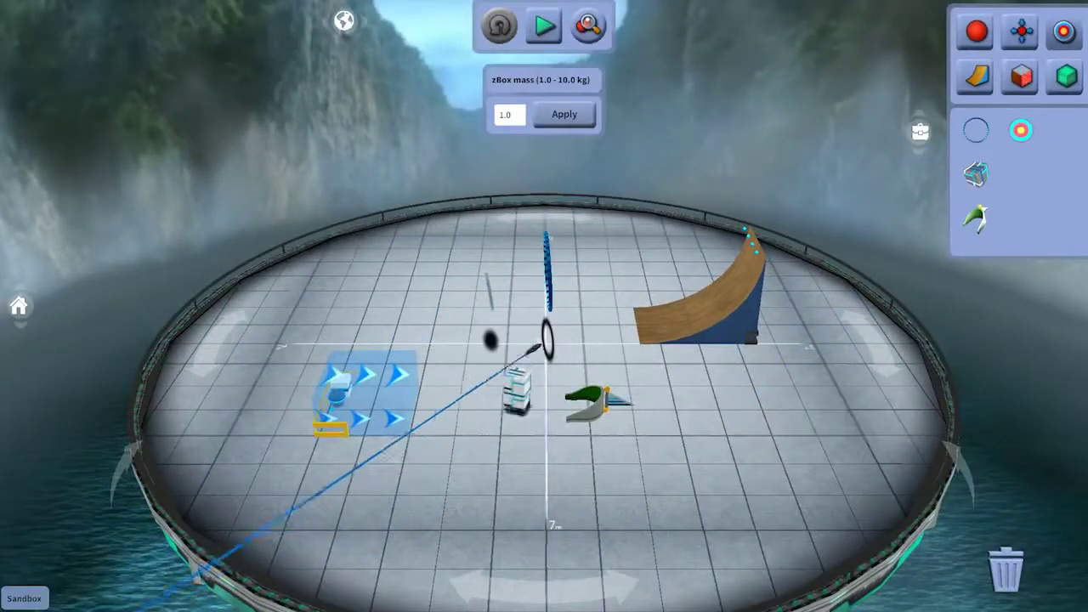
# - Apply the Rubber material to the curved ramp and place a bowling ball at its top
pyautogui.click(1023, 77)
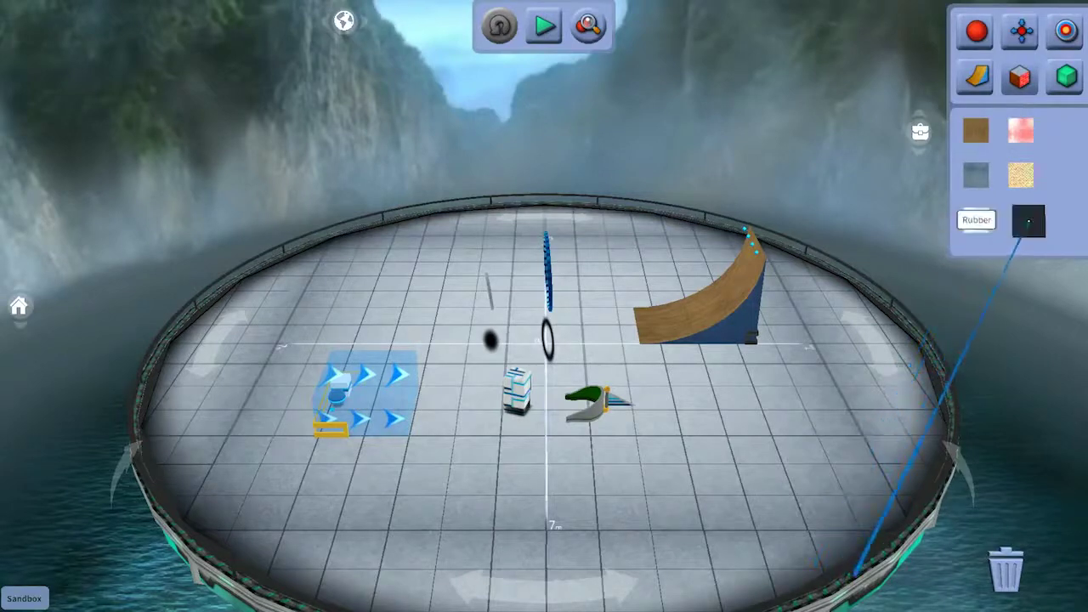
pyautogui.moveTo(1029, 223); pyautogui.dragTo(710, 292)
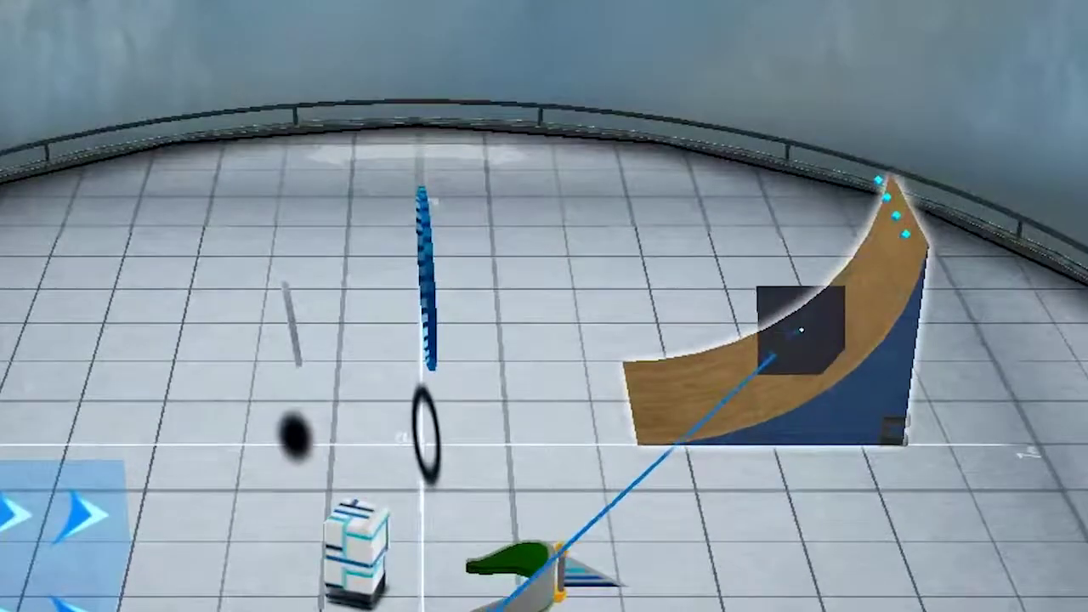
pyautogui.moveTo(802, 330); pyautogui.dragTo(778, 332)
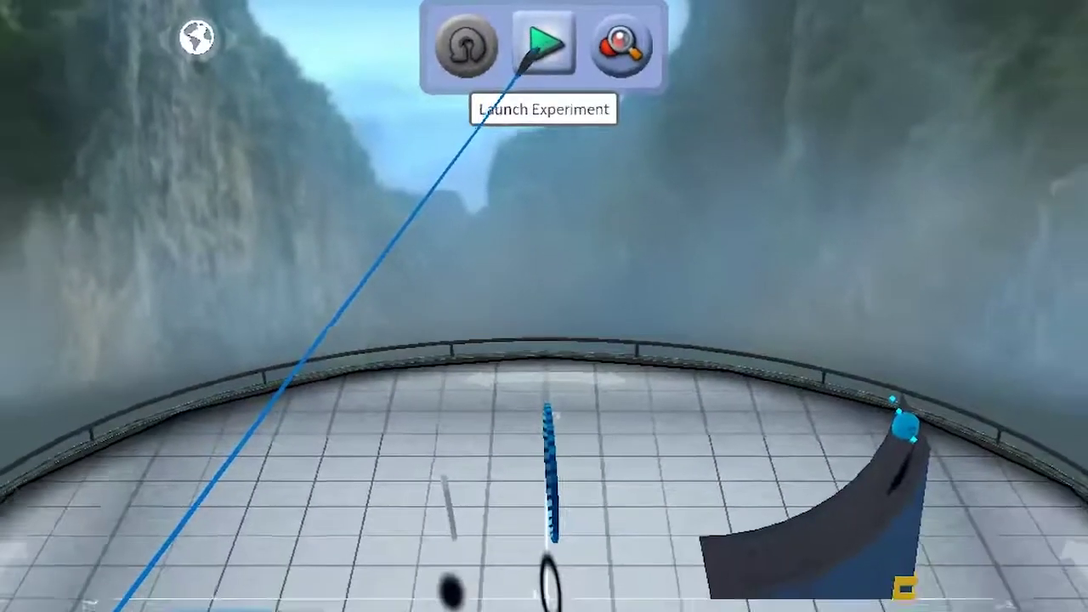
# - Launch the experiment and reset the objects to their starting positions after the run
pyautogui.click(534, 57)
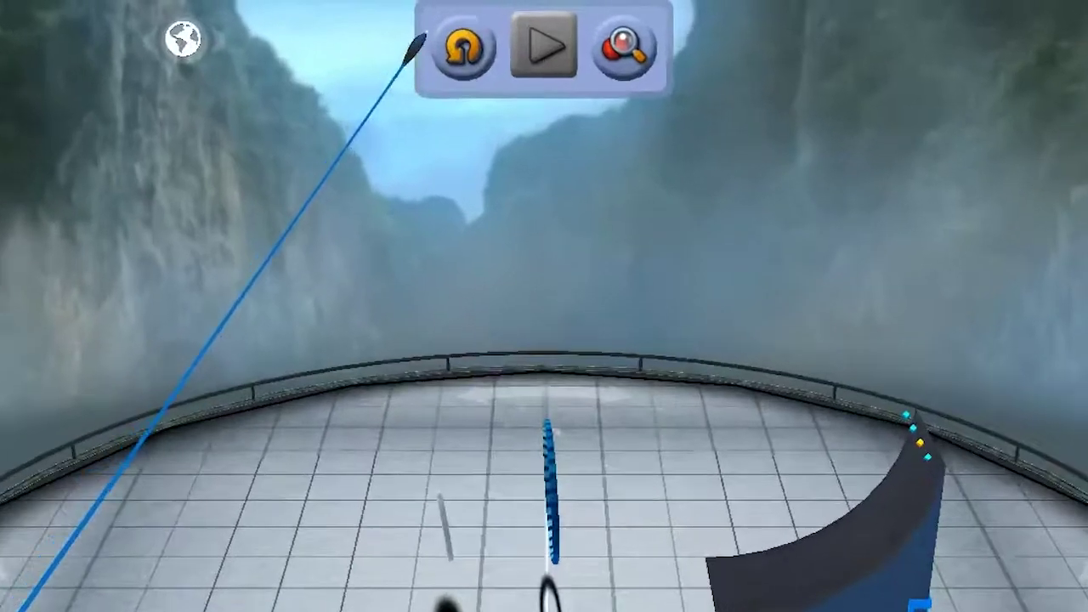
pyautogui.click(461, 46)
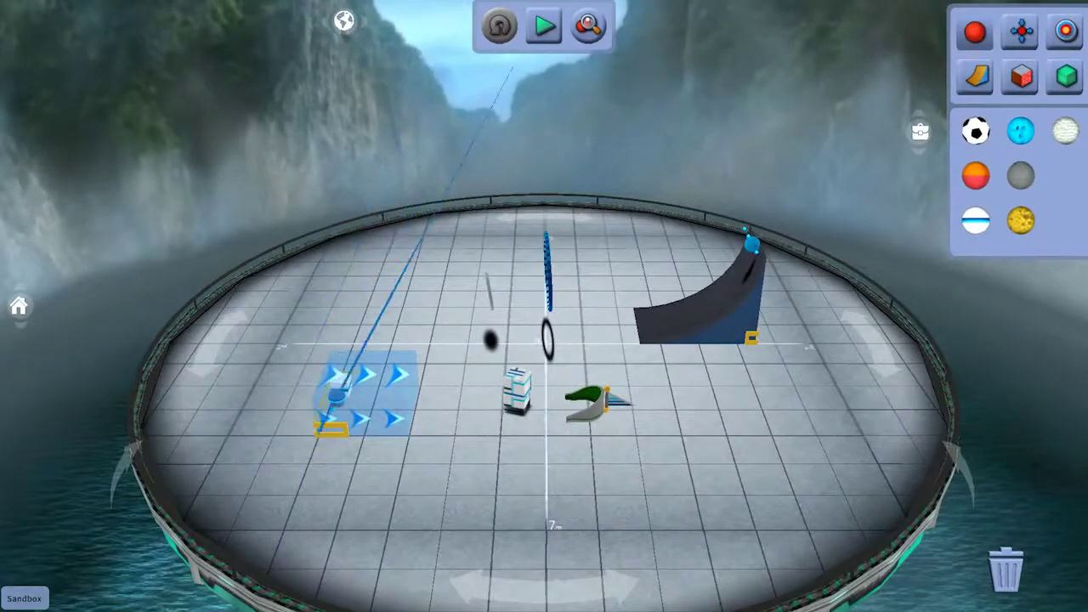
# - Open the analysis of the experiment, play the recorded run, pause it near the end and rewind to the start
pyautogui.click(588, 26)
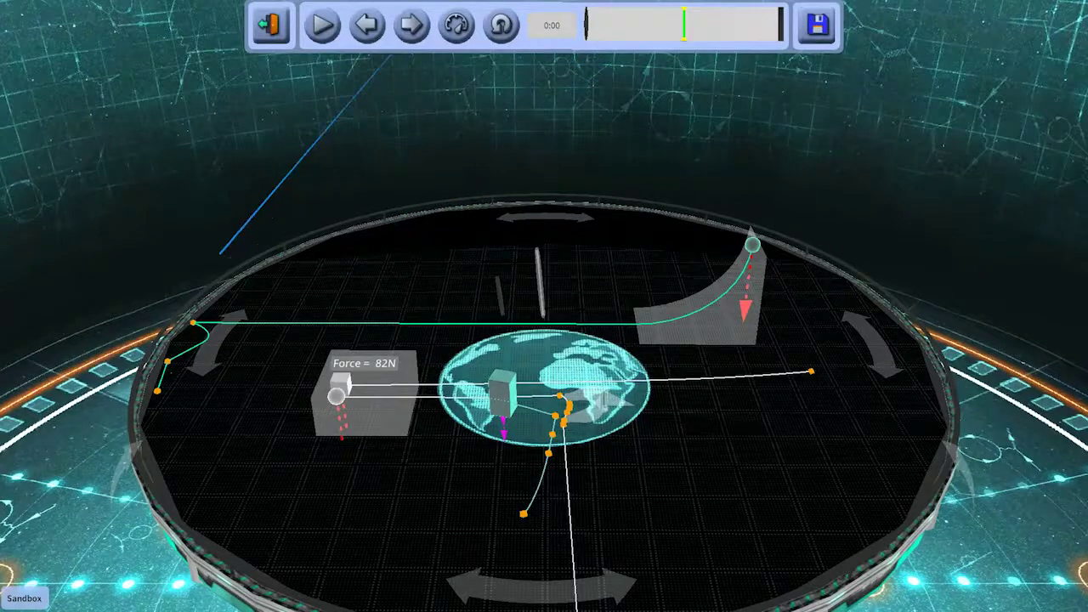
pyautogui.click(322, 27)
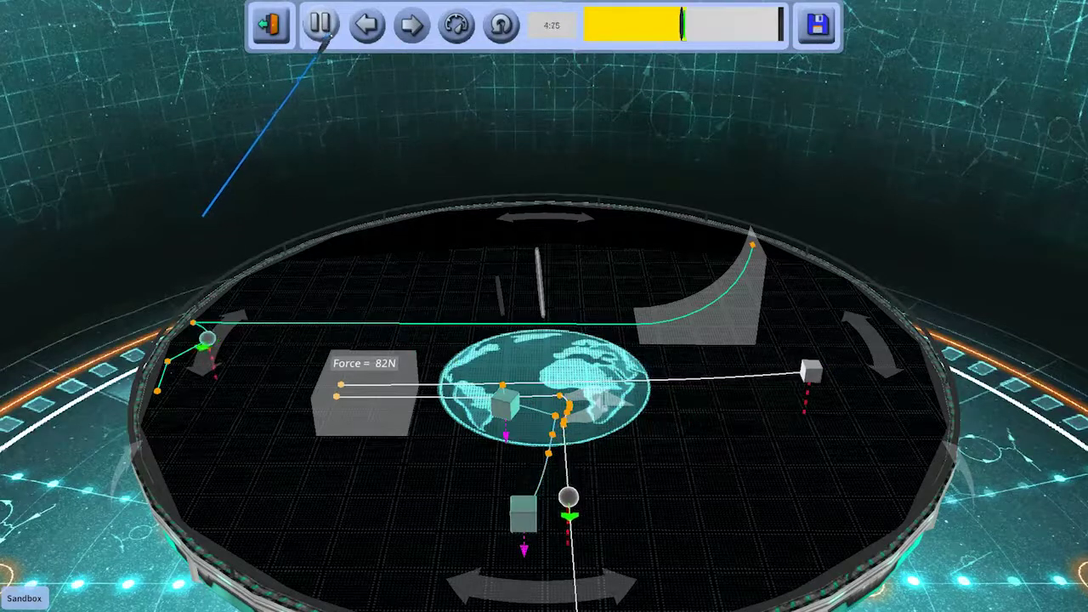
pyautogui.click(325, 32)
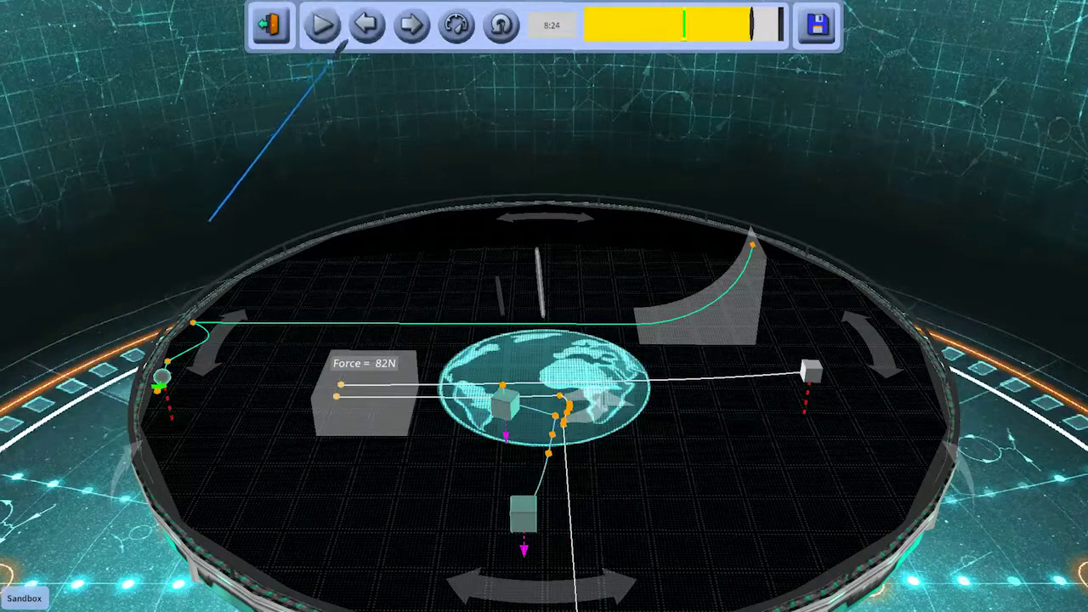
pyautogui.click(501, 25)
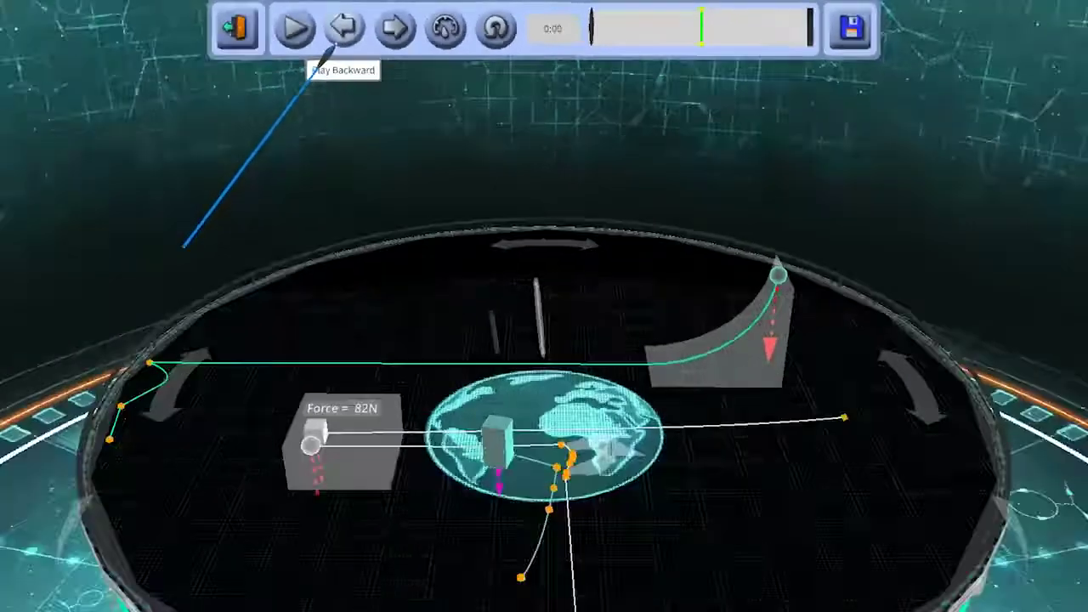
# - Replay the opening seconds of the recorded run, pause it and play it backward a short way
pyautogui.click(297, 30)
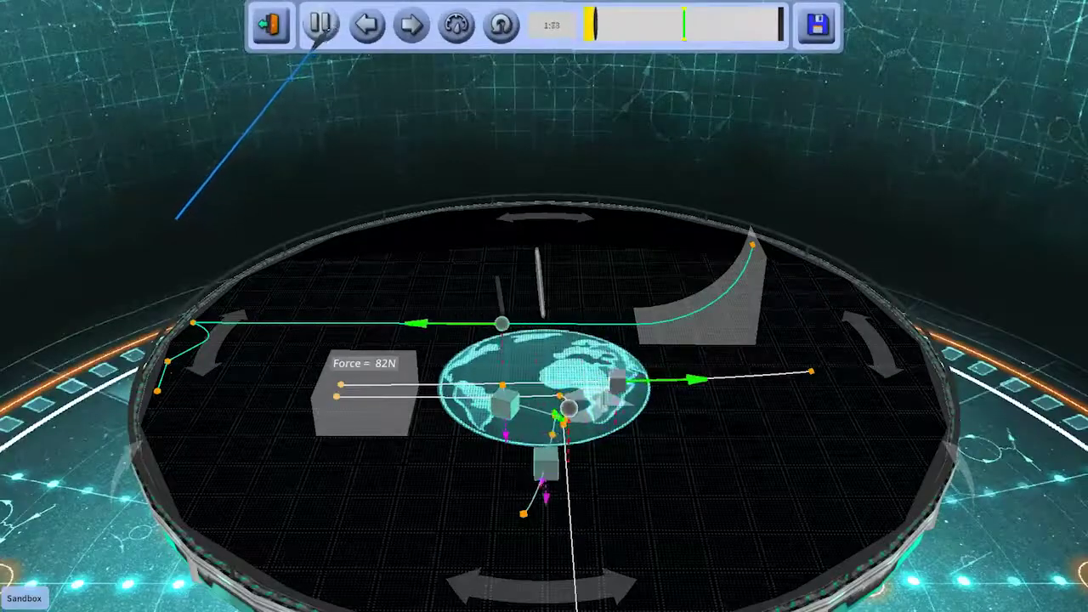
pyautogui.click(298, 30)
pyautogui.click(374, 41)
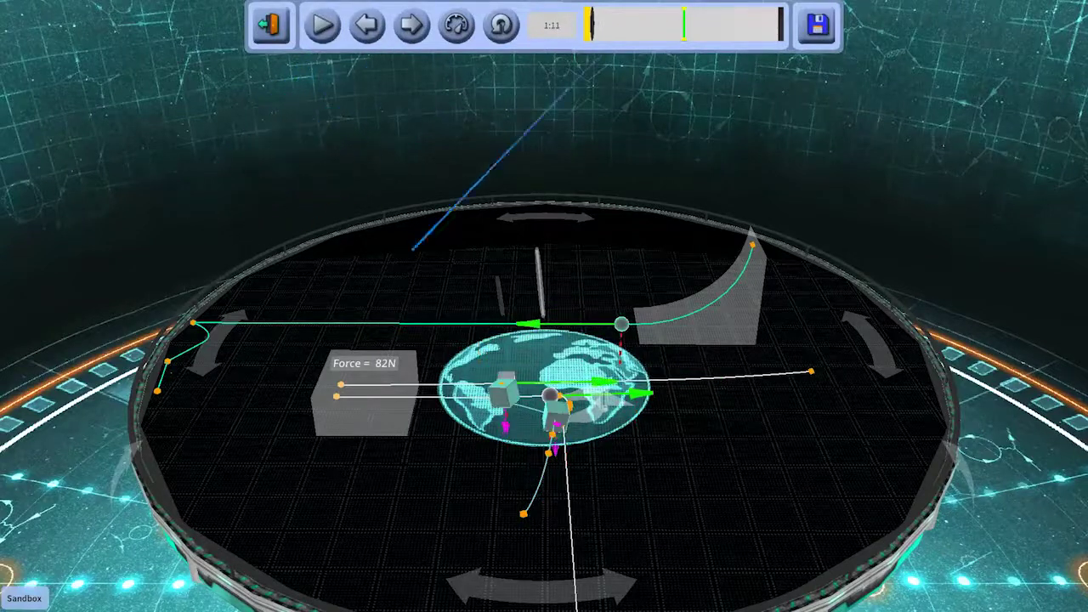
# - Rewind the recorded run to 0:47, examine the bowling ball's motion data on the ramp and leave the analysis
pyautogui.moveTo(624, 29); pyautogui.dragTo(578, 39)
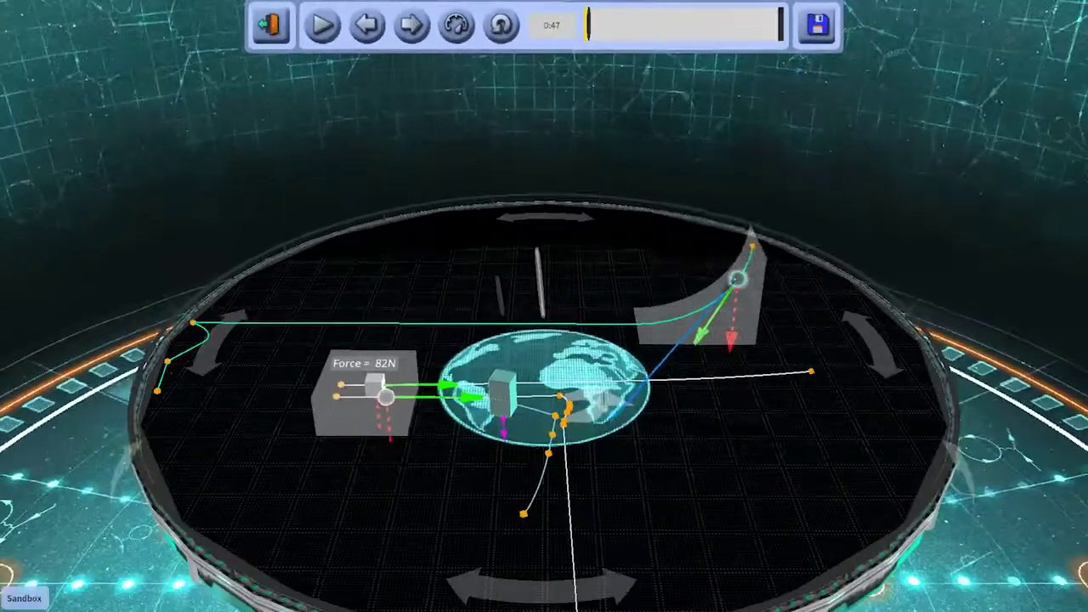
pyautogui.moveTo(823, 404)
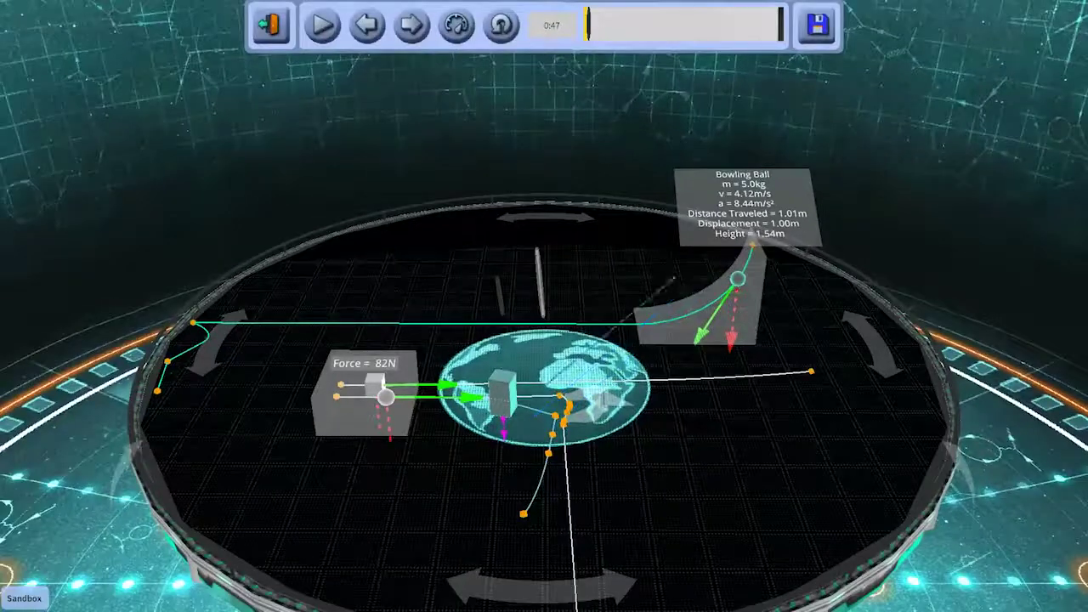
pyautogui.click(270, 25)
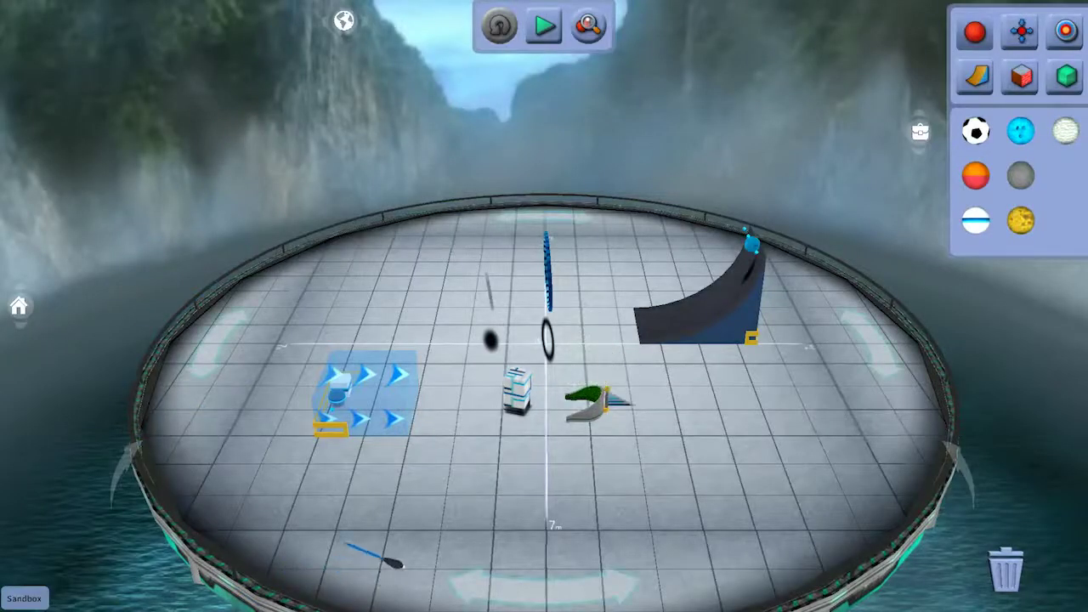
# - Change the experiment's environment to outer space and launch the experiment
pyautogui.click(343, 21)
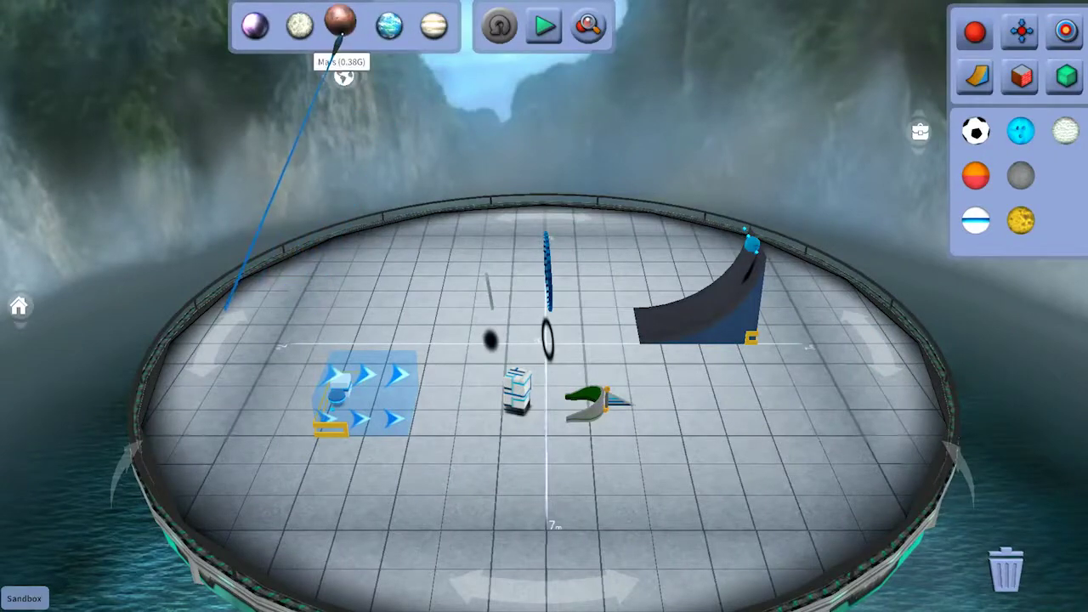
pyautogui.click(249, 22)
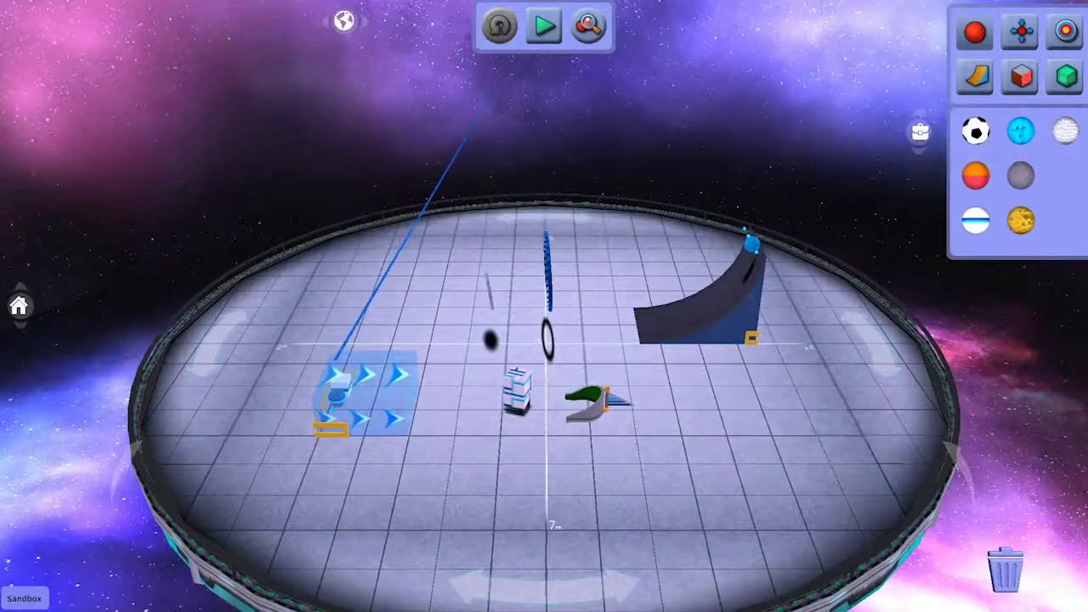
pyautogui.click(545, 27)
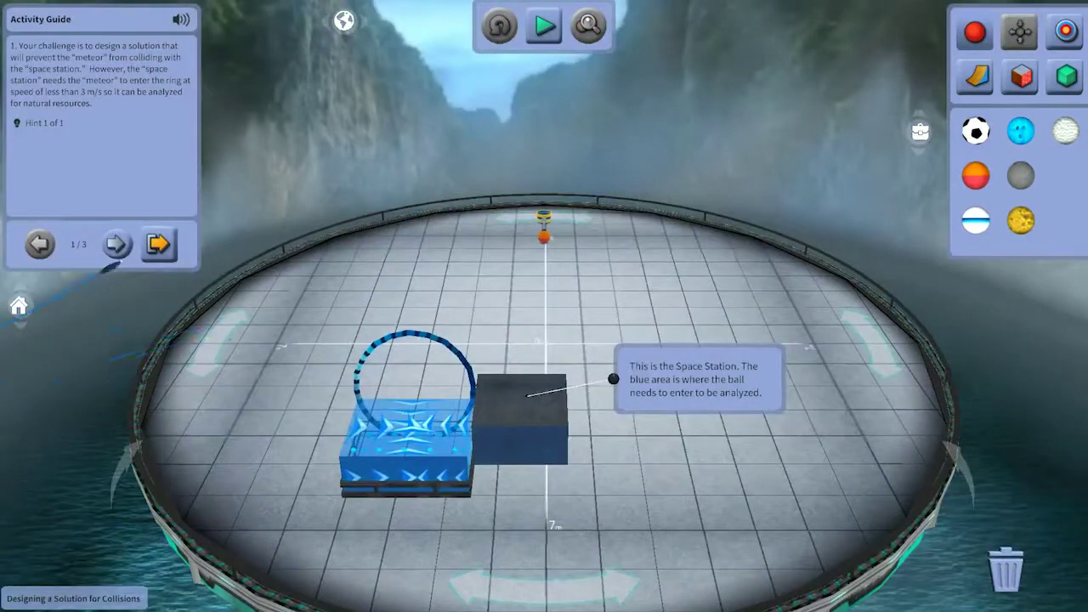
# - Go to question 2 of the activity guide, answer it with "Type answer here." and take a photo of the launcher and ball
pyautogui.click(113, 245)
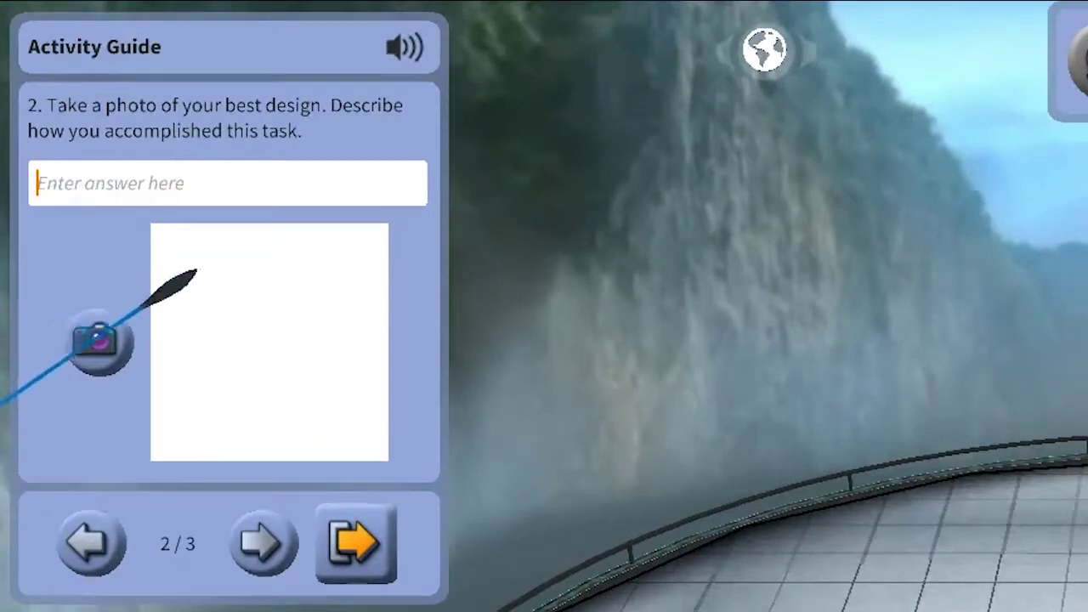
pyautogui.write('Type answer ')
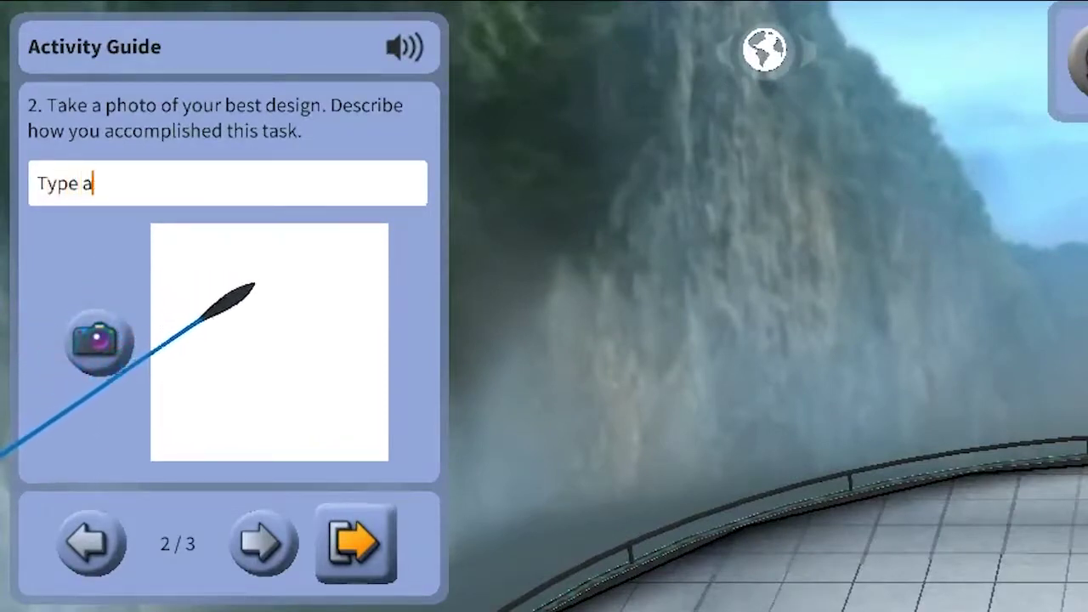
pyautogui.write('here.')
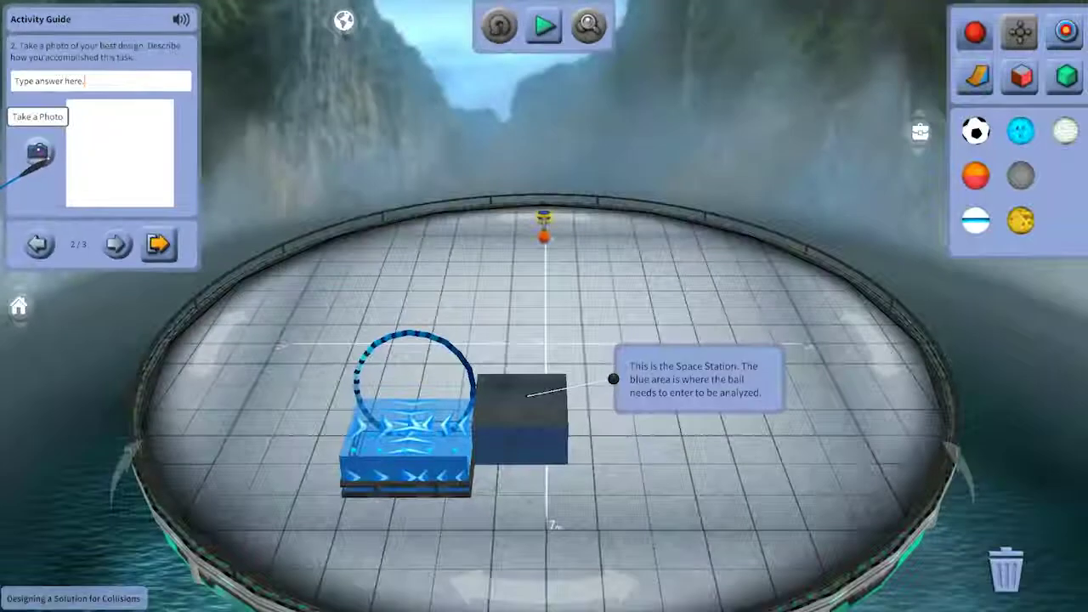
pyautogui.click(38, 153)
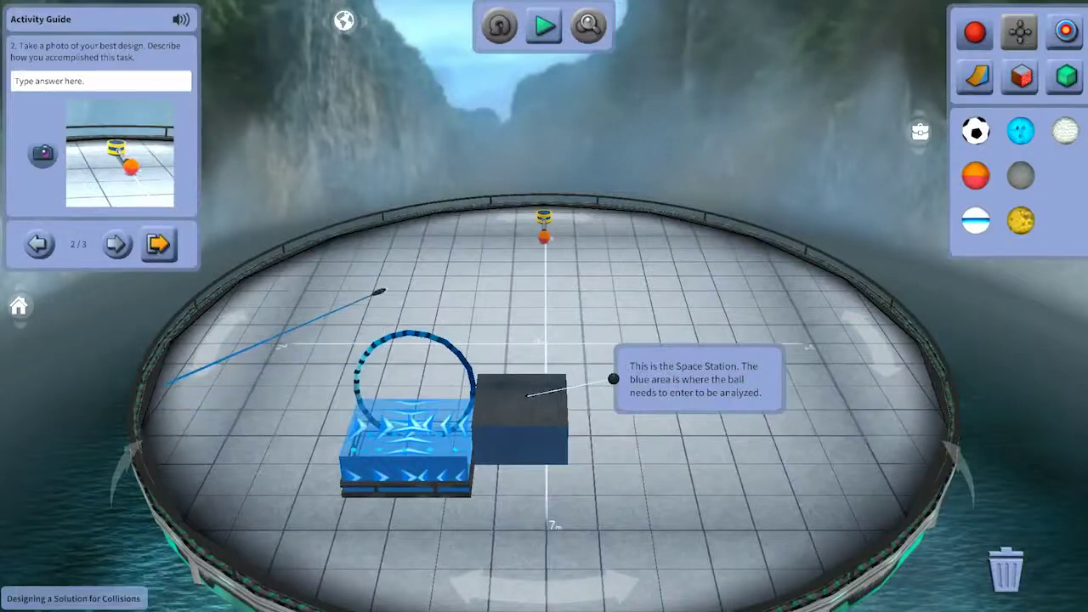
# - Try the Stylus Cam on the space station scene, switch to the other stylus mode and finish the activity
pyautogui.rightClick(396, 284)
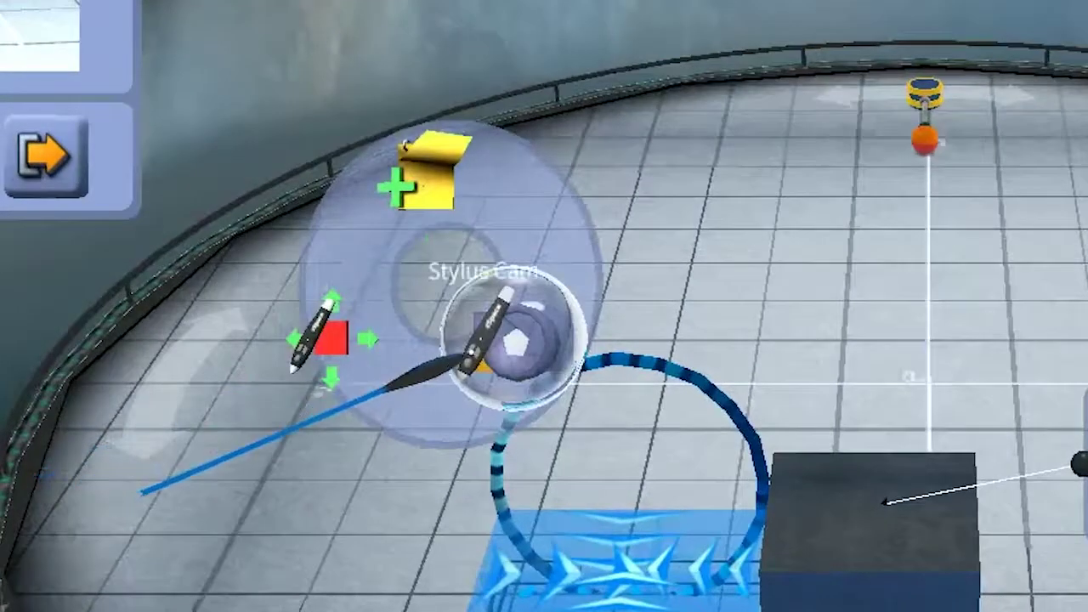
pyautogui.click(510, 335)
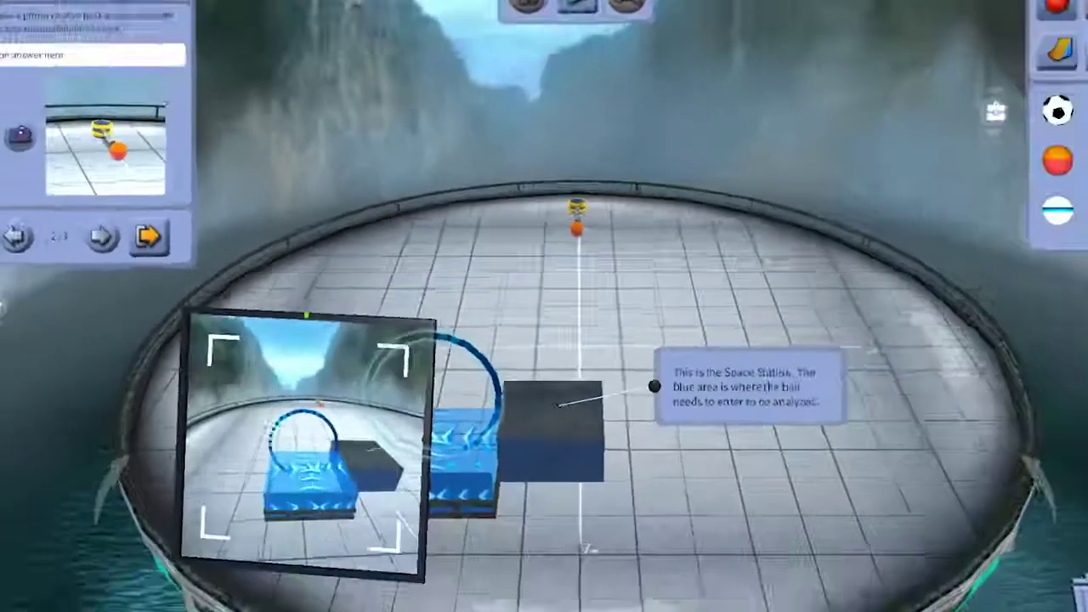
pyautogui.rightClick(554, 305)
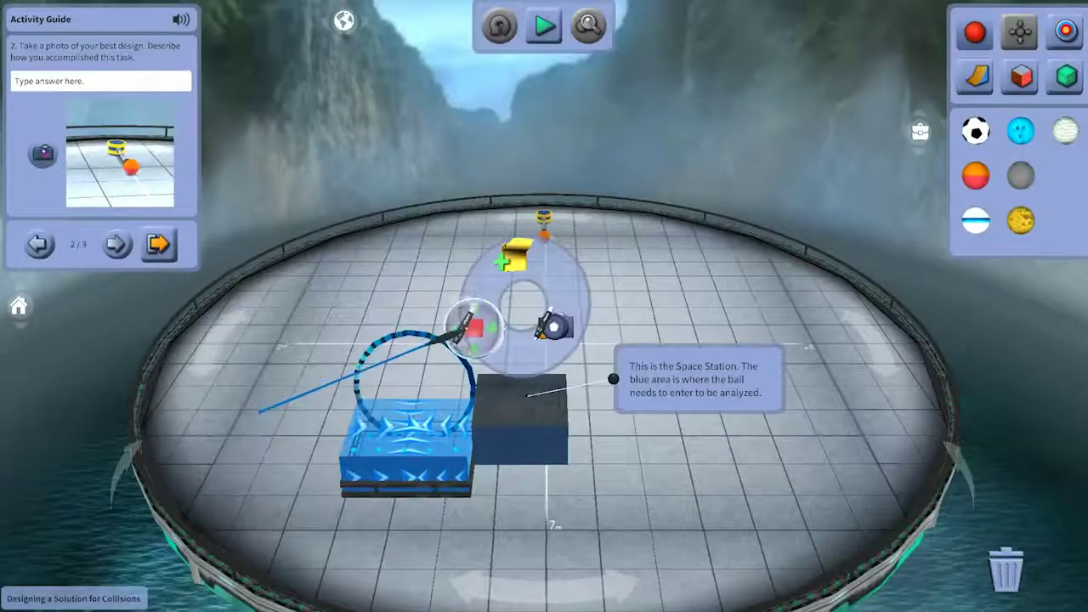
pyautogui.click(461, 335)
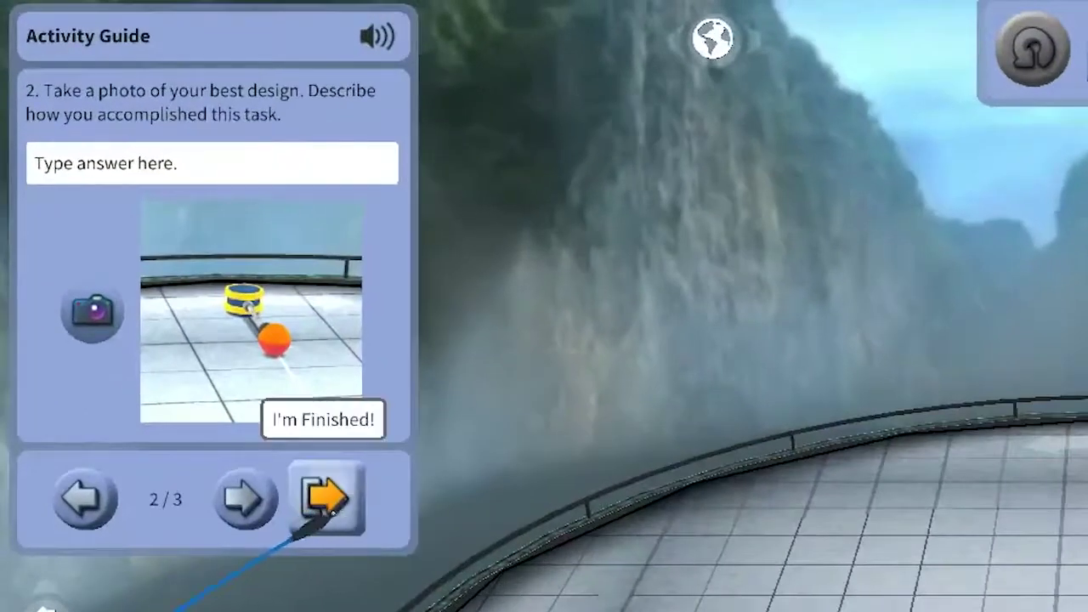
pyautogui.click(329, 500)
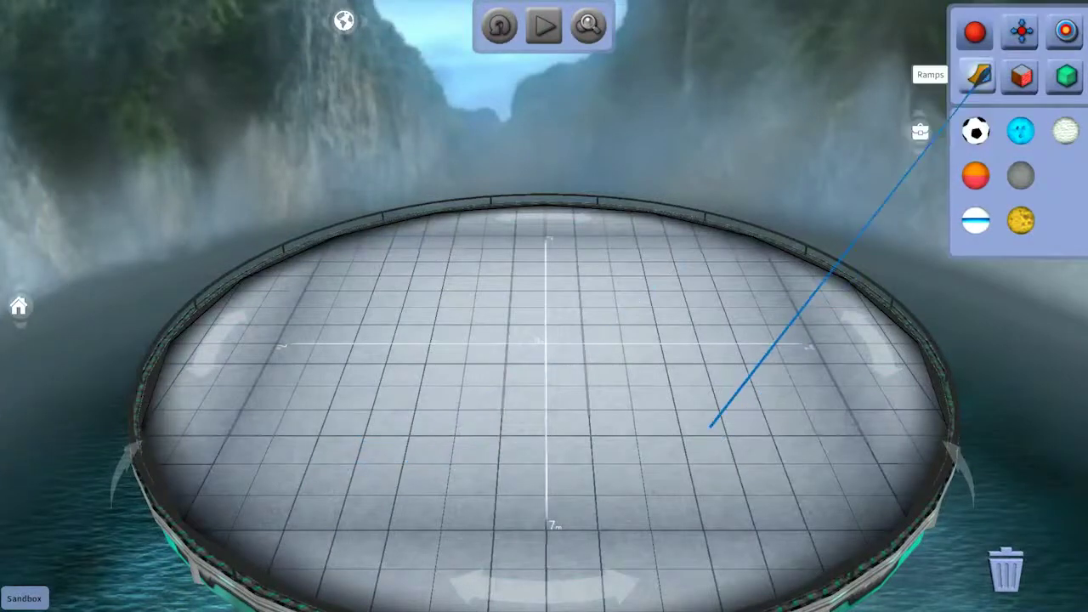
# - Place a deflector at the rear of the empty sandbox platform and a soccer ball inside a force area beside it
pyautogui.click(977, 76)
pyautogui.moveTo(982, 129); pyautogui.dragTo(596, 281)
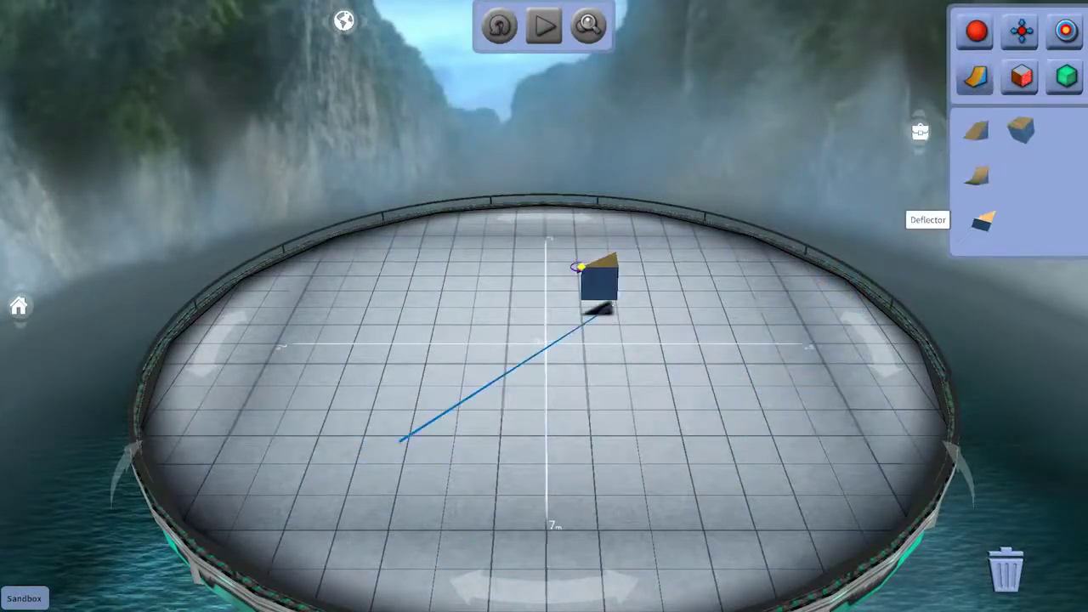
pyautogui.click(975, 32)
pyautogui.moveTo(975, 130); pyautogui.dragTo(468, 266)
# - Apply the icy material to the deflector and add a large block with the pink material plus a small soccer-patterned block
pyautogui.click(1021, 77)
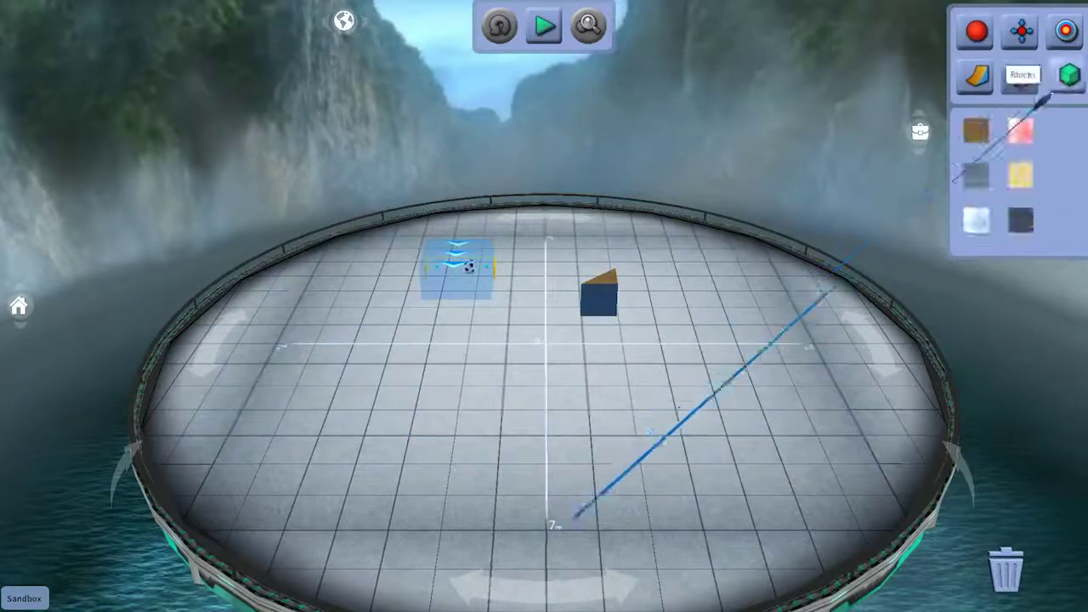
pyautogui.click(1066, 77)
pyautogui.moveTo(976, 219); pyautogui.dragTo(499, 391)
pyautogui.click(1021, 77)
pyautogui.moveTo(1021, 130); pyautogui.dragTo(511, 378)
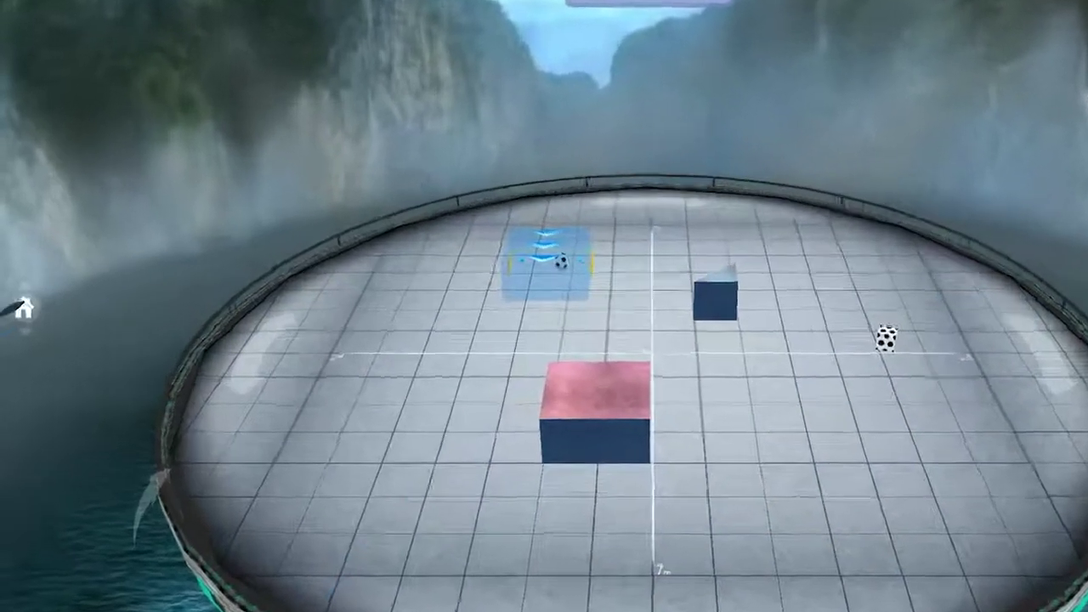
# - Open the save options for the sandbox experiment
pyautogui.click(19, 306)
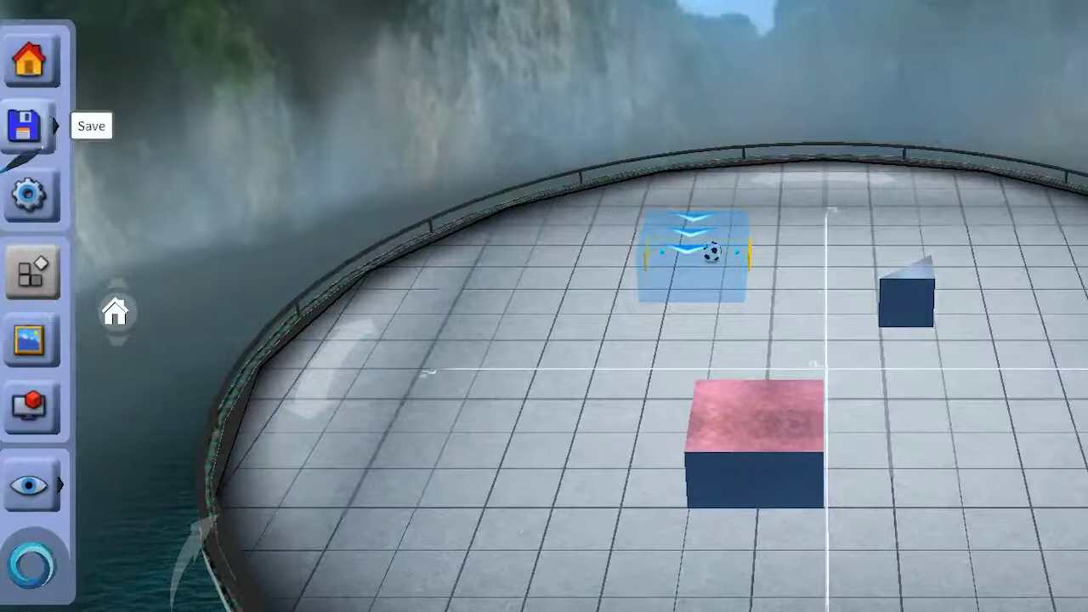
pyautogui.click(30, 127)
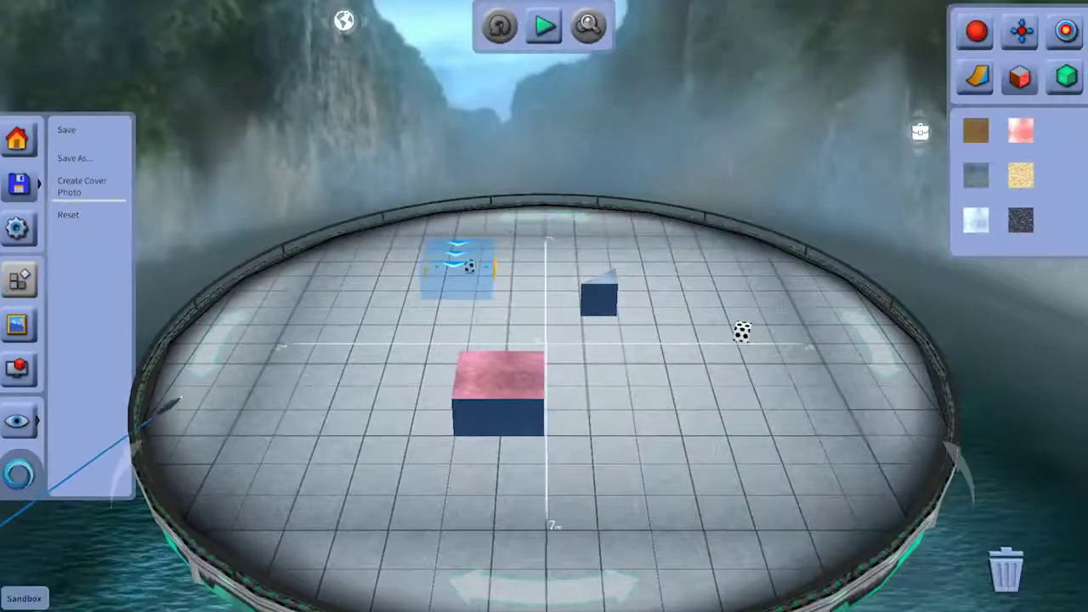